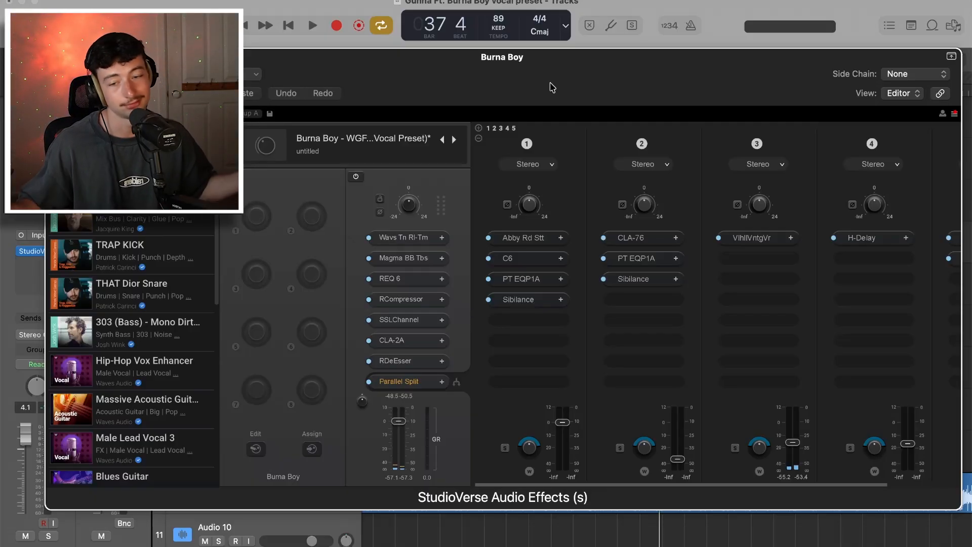
# Switch off parallel chains 5, 4, 3 and 2 in the Burna Boy StudioVerse preset, leaving only chain 1 active.
pyautogui.moveTo(552, 87); pyautogui.dragTo(544, 75)
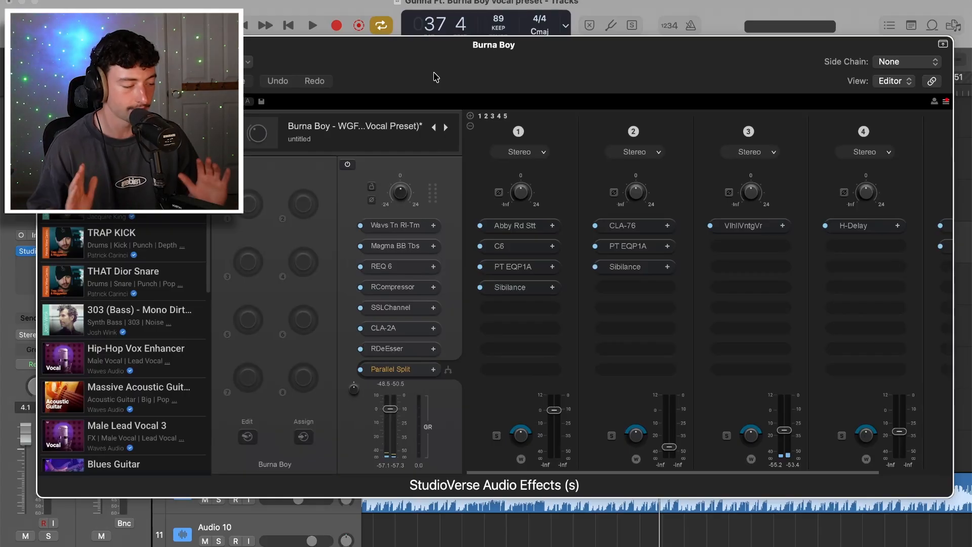
pyautogui.hscroll(3, 741, 208)
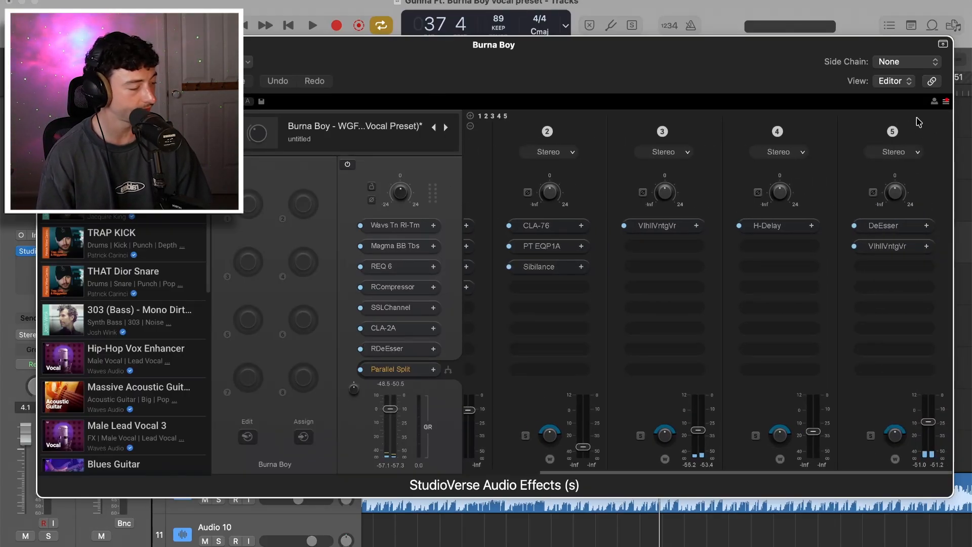
pyautogui.click(892, 131)
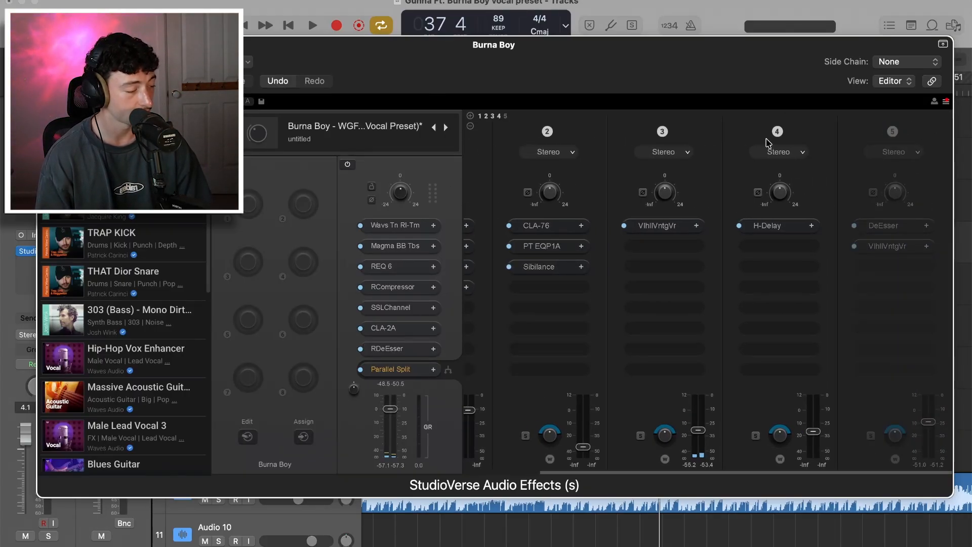
pyautogui.click(779, 132)
pyautogui.click(662, 131)
pyautogui.click(547, 131)
# Play back the vocal, inspect the Beauty and Beast settings of Magma BB Tubes in slot 2 and close the plugin.
pyautogui.moveTo(419, 74); pyautogui.dragTo(461, 308)
pyautogui.press('space')
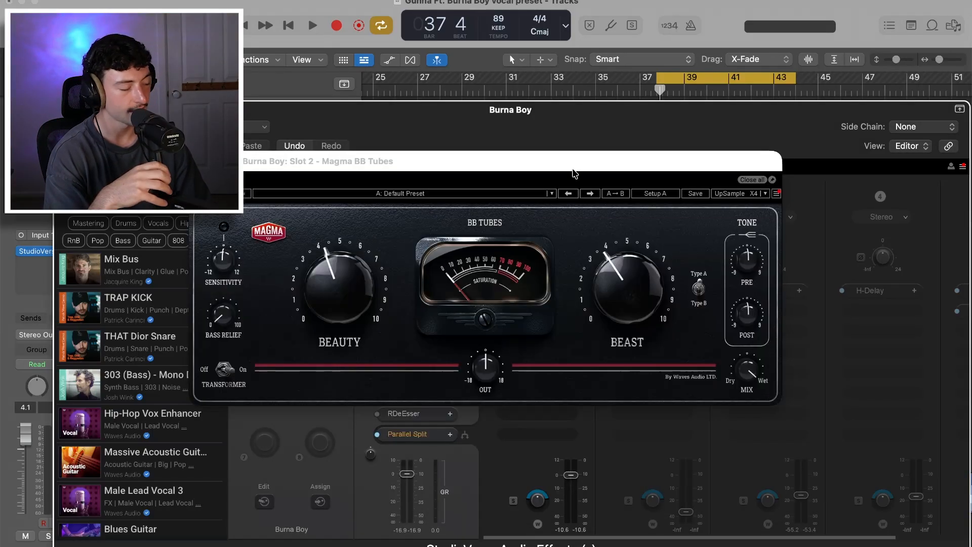
pyautogui.moveTo(519, 150); pyautogui.dragTo(555, 146)
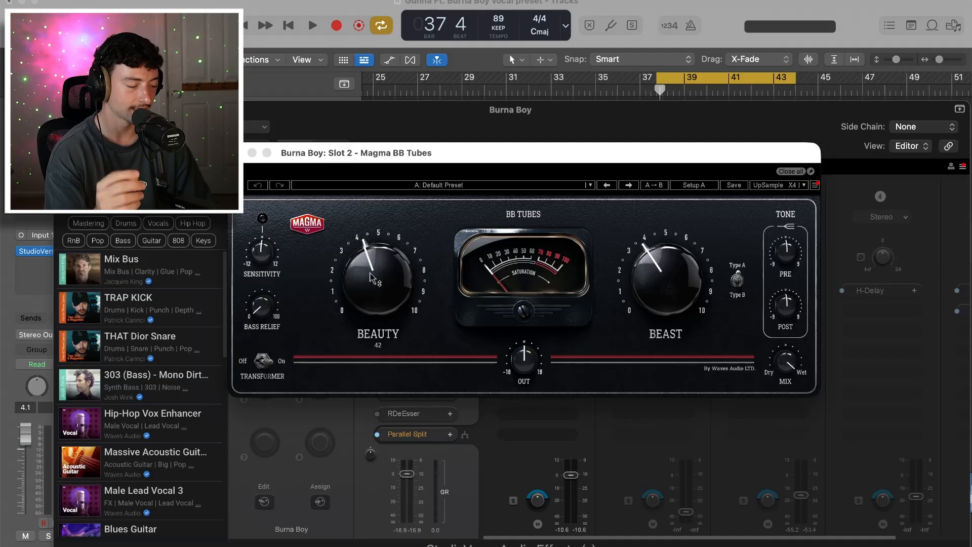
pyautogui.moveTo(672, 282)
pyautogui.press('super+w')
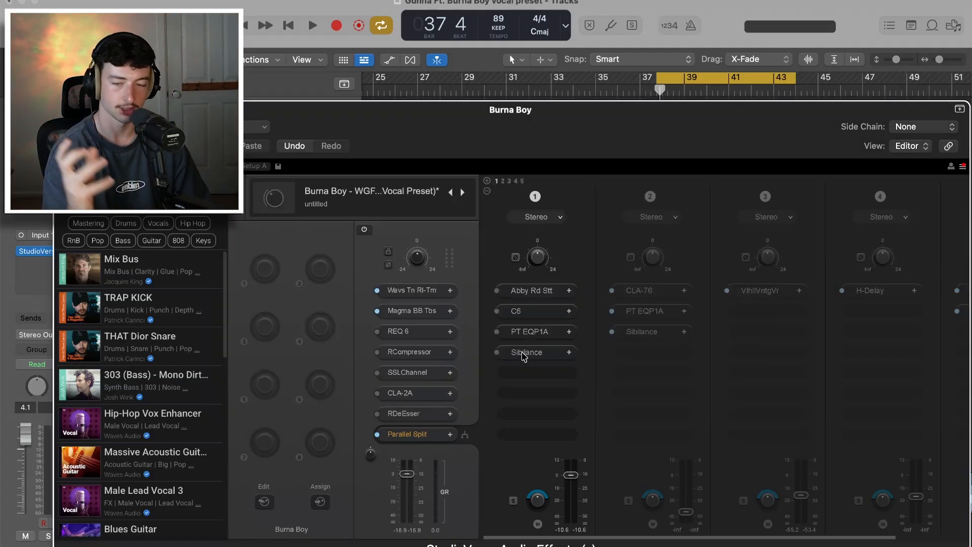
# Enable REQ 6 in slot 3, inspect its cut bands, and audition the vocal through it.
pyautogui.click(377, 335)
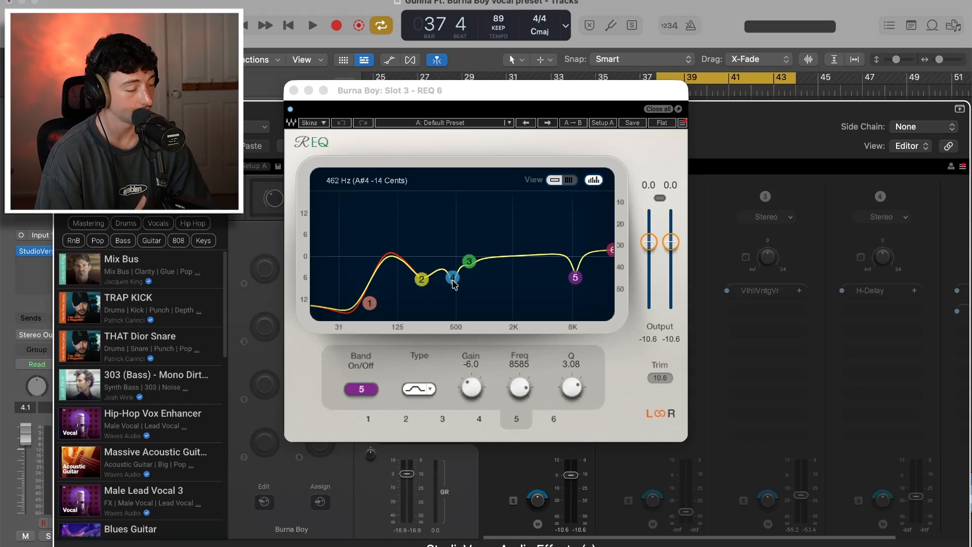
pyautogui.click(453, 278)
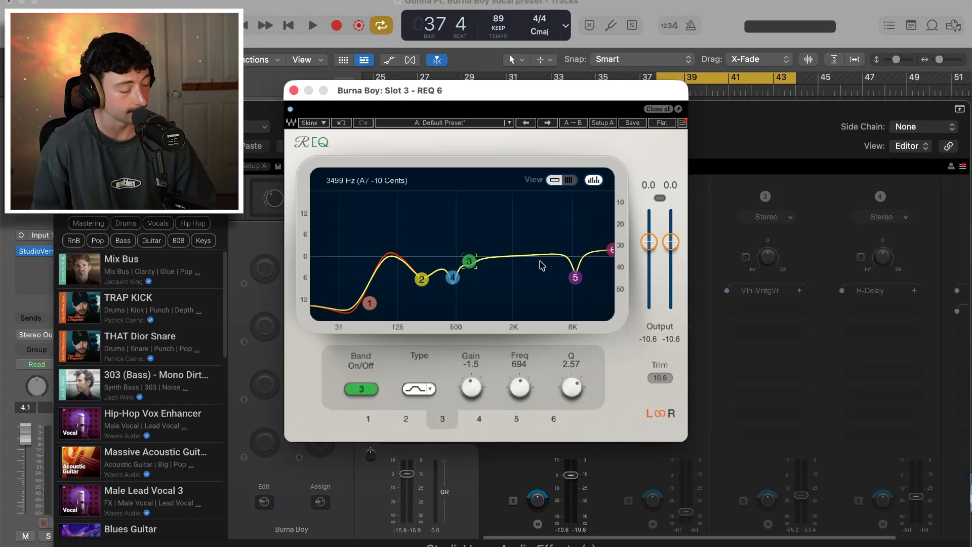
pyautogui.click(575, 278)
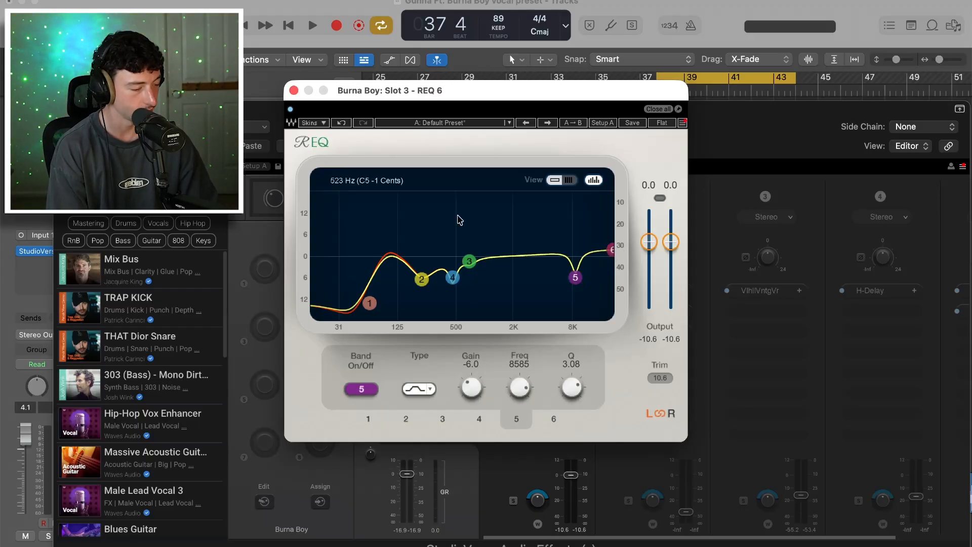
pyautogui.press('super+w')
pyautogui.press('space')
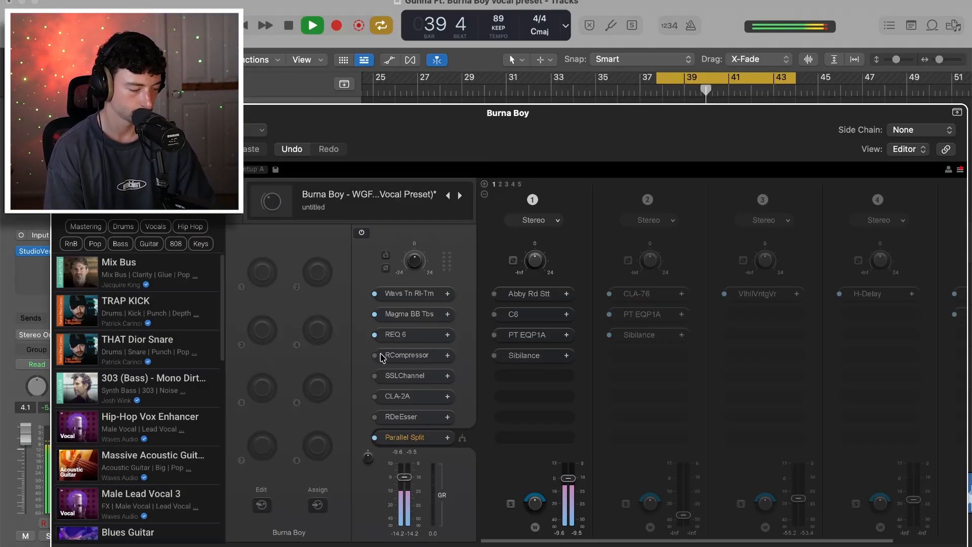
pyautogui.press('space')
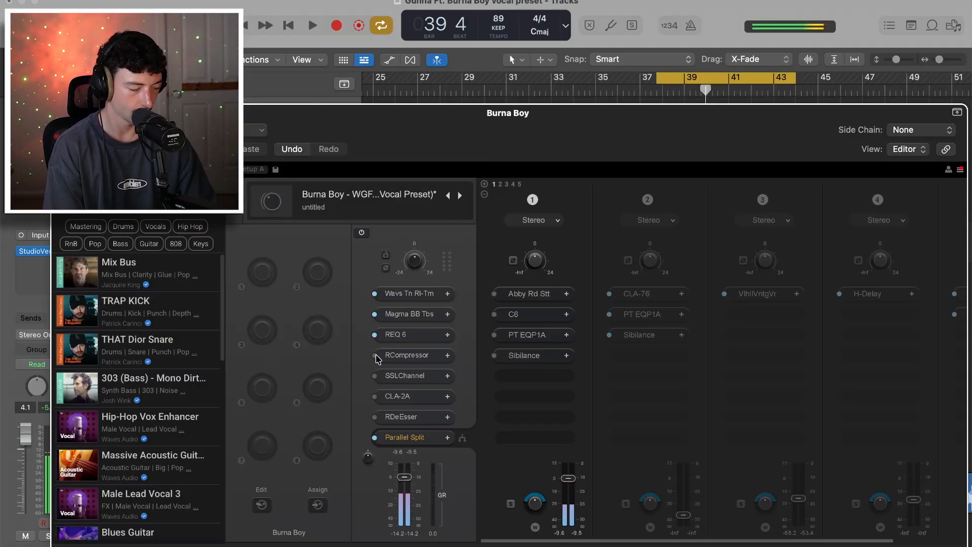
# Enable RCompressor in slot 4 and play the vocal through it while checking its gain reduction.
pyautogui.click(407, 356)
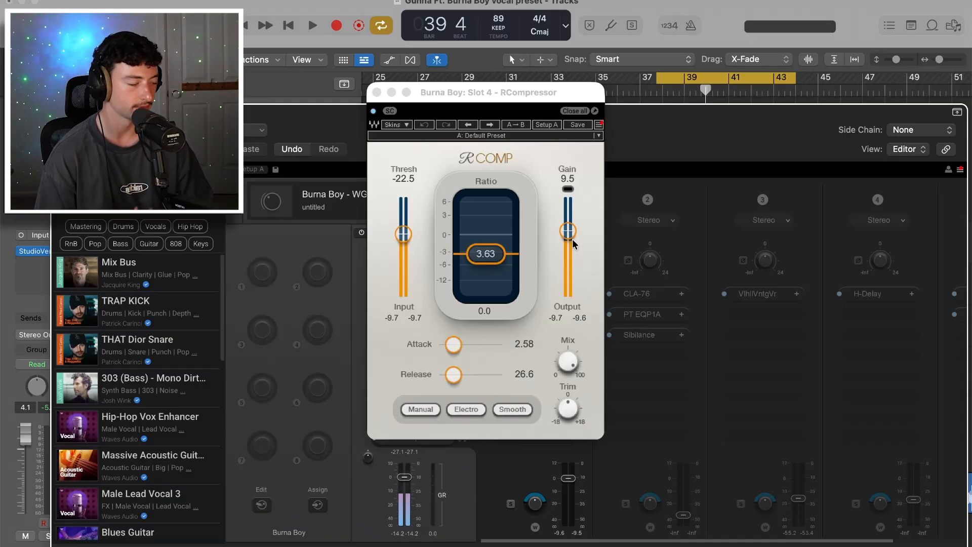
pyautogui.press('space')
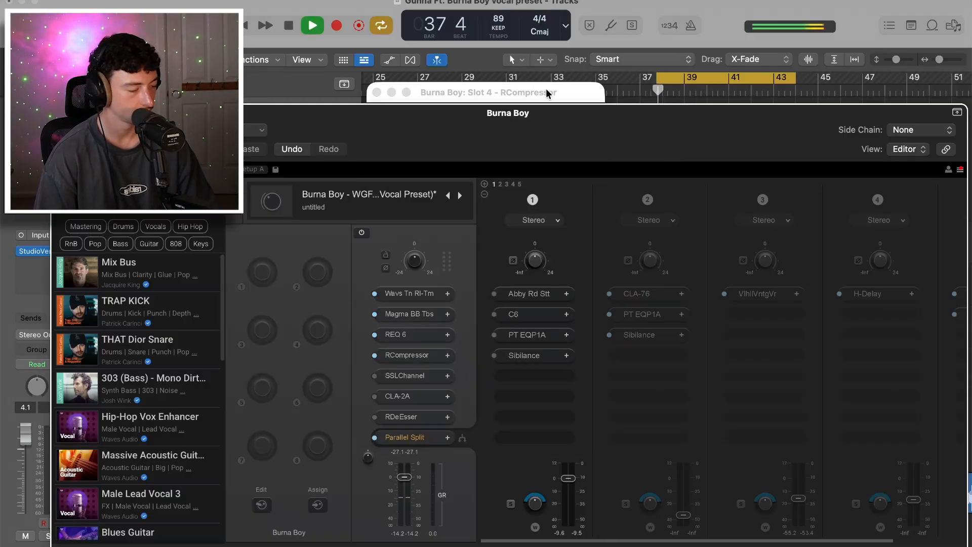
pyautogui.click(532, 91)
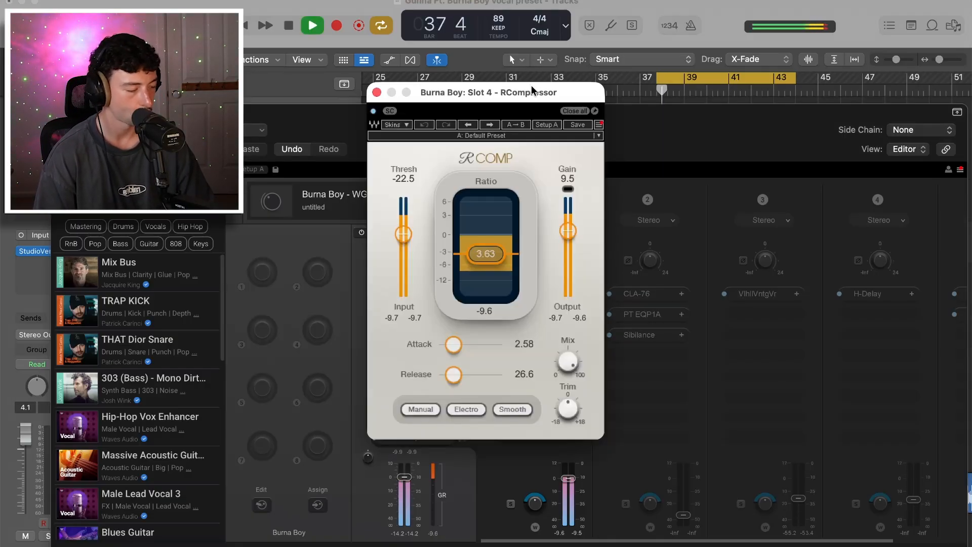
pyautogui.click(377, 92)
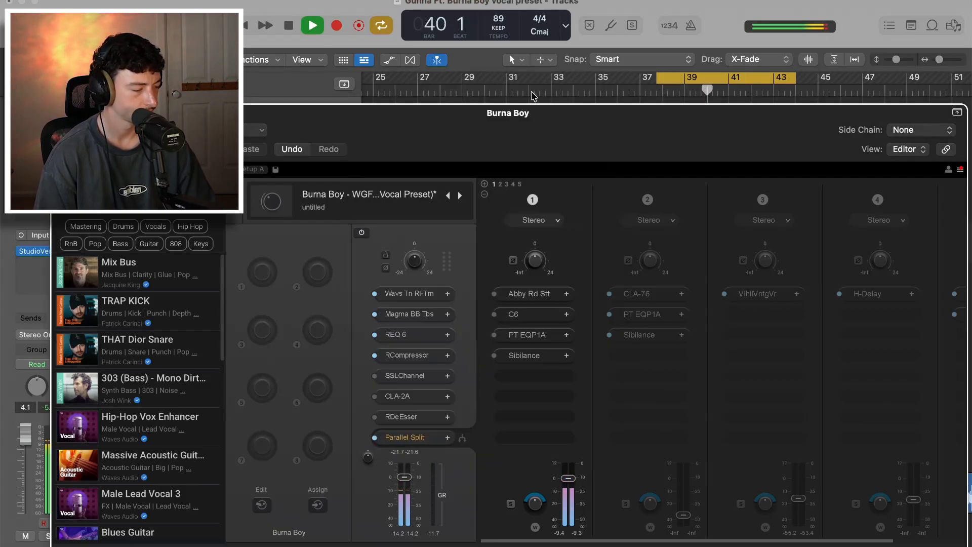
pyautogui.press('space')
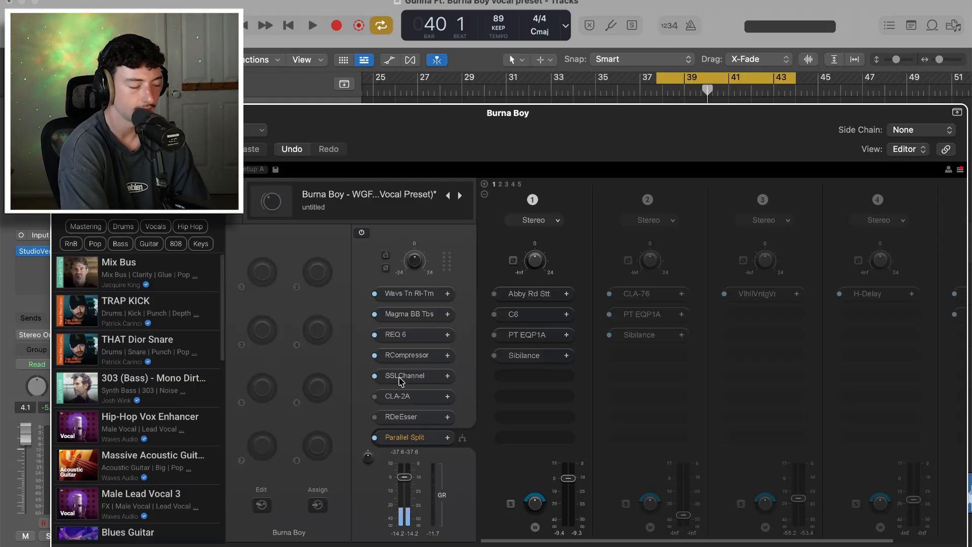
# Enable CLA-2A in slot 6, inspect its settings, and audition the vocal through it.
pyautogui.moveTo(617, 112); pyautogui.dragTo(584, 138)
pyautogui.press('space')
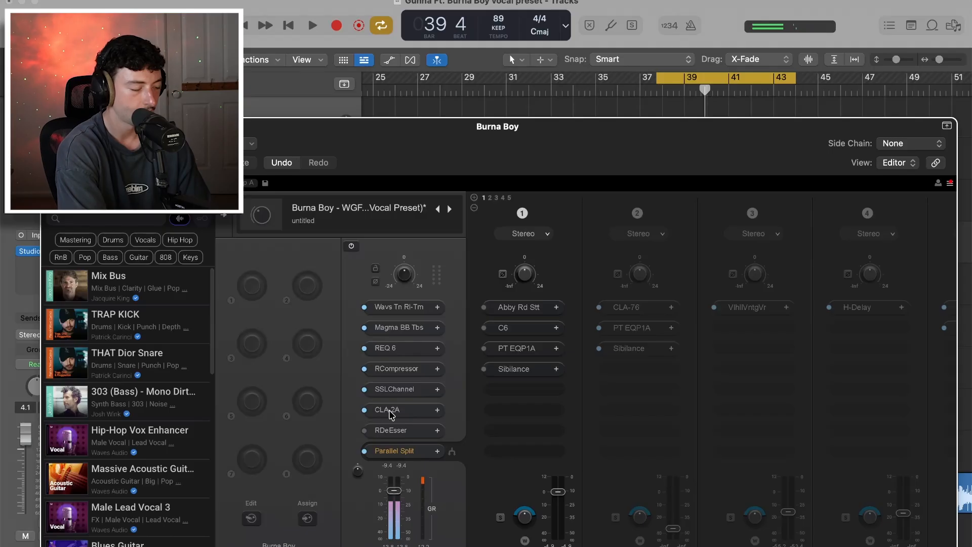
pyautogui.click(390, 409)
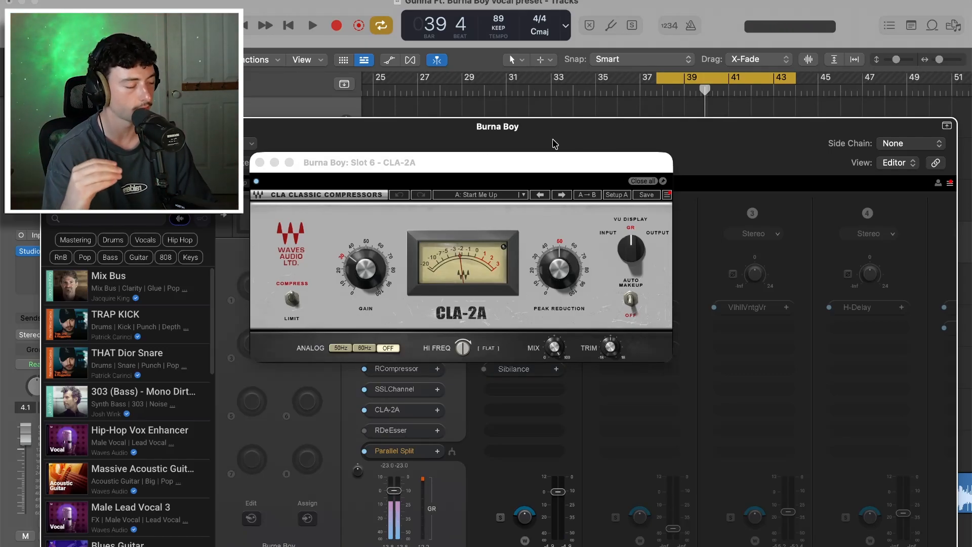
pyautogui.press('space')
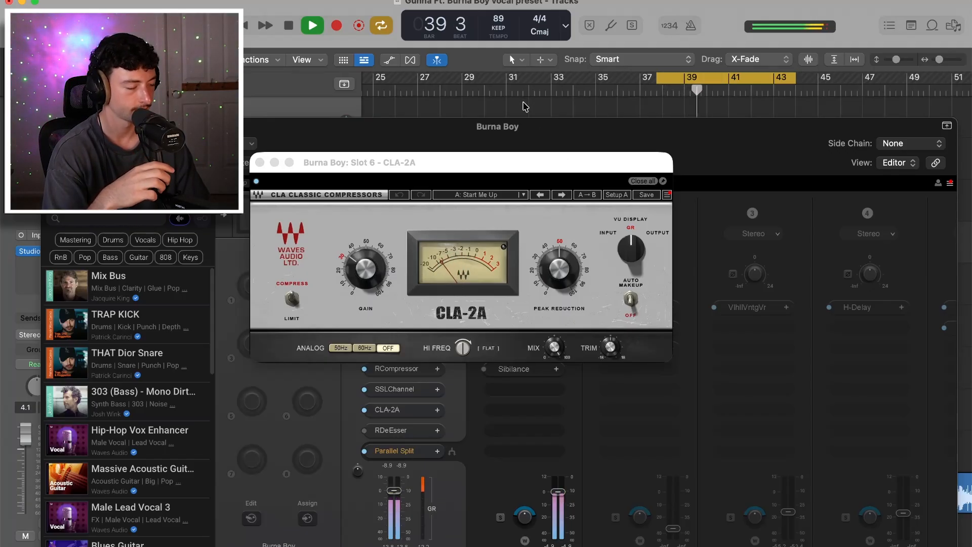
pyautogui.press('space')
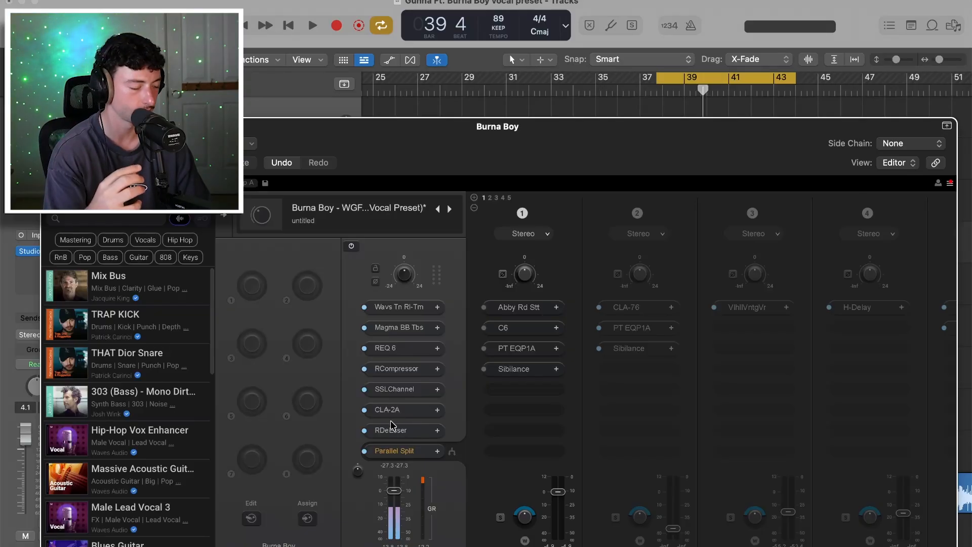
# Enable RDeEsser in slot 7 and play the vocal while checking its attenuation.
pyautogui.click(391, 431)
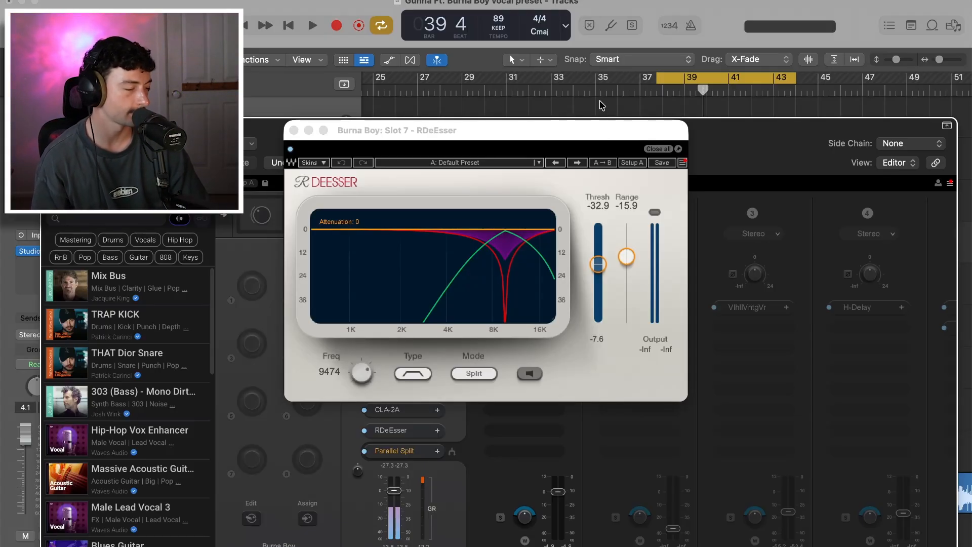
pyautogui.press('space')
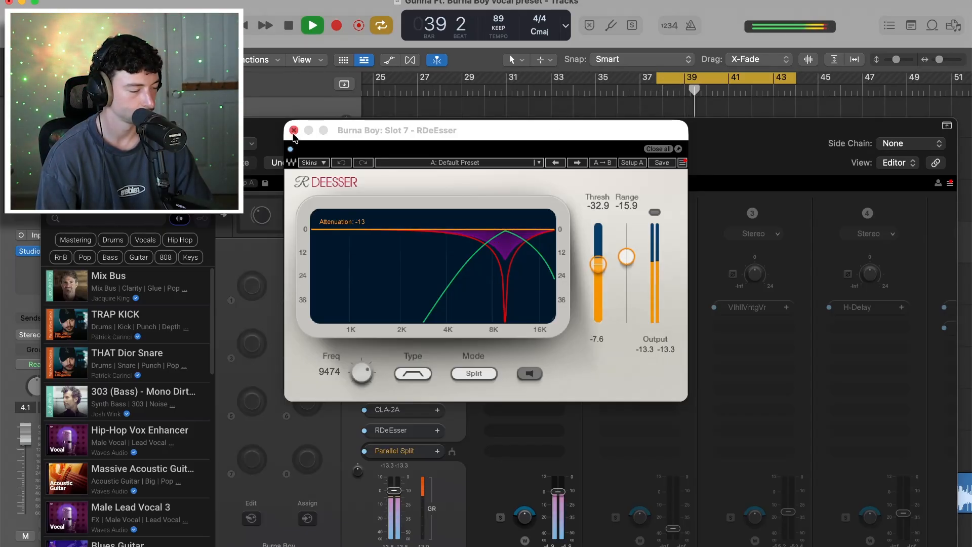
pyautogui.click(294, 132)
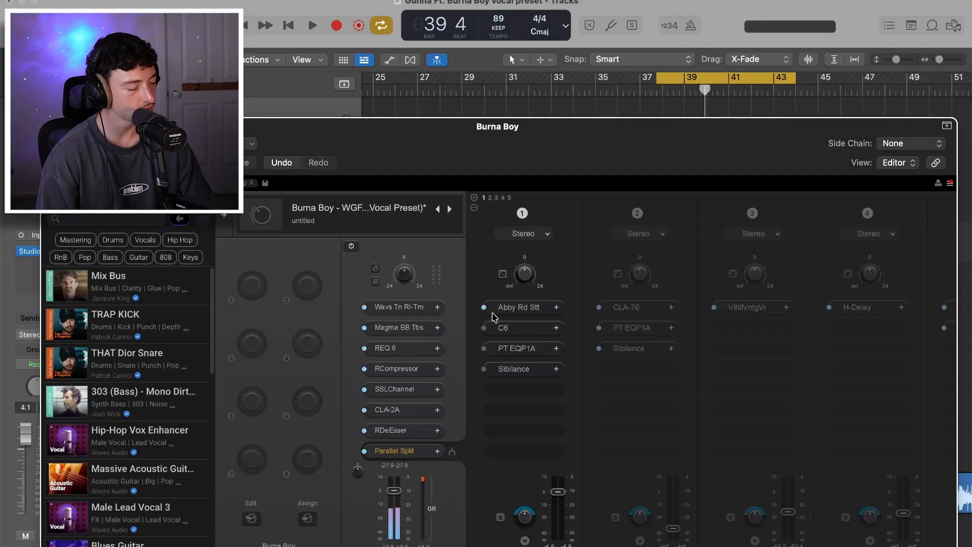
# Inspect the Mix, Blend and saturator Gain of the Abbey Road Saturator on chain 1 and audition the vocal through it.
pyautogui.click(517, 309)
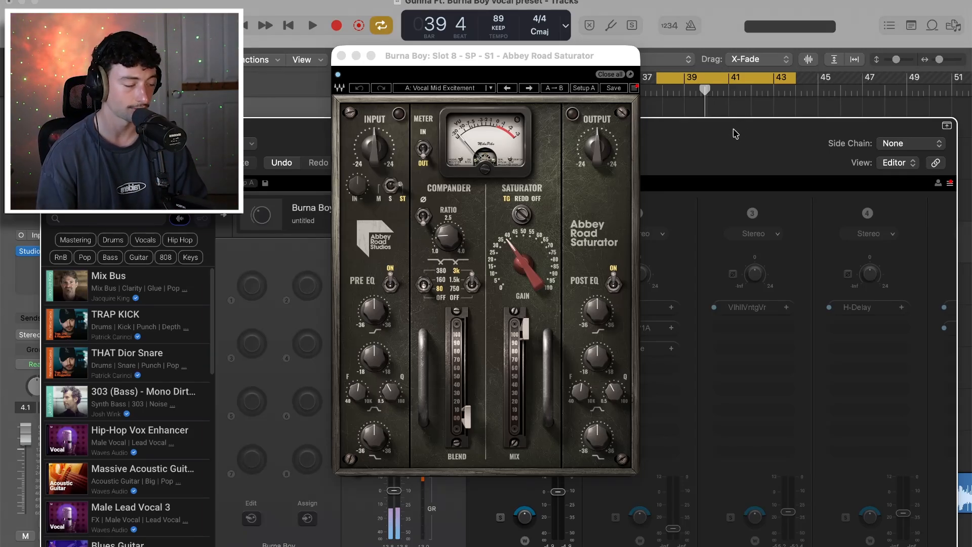
pyautogui.click(524, 318)
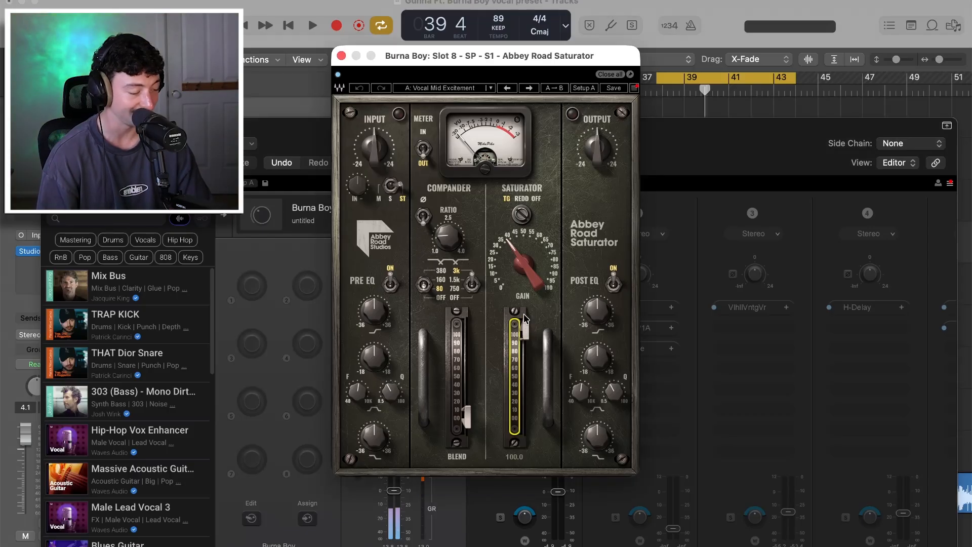
pyautogui.click(471, 425)
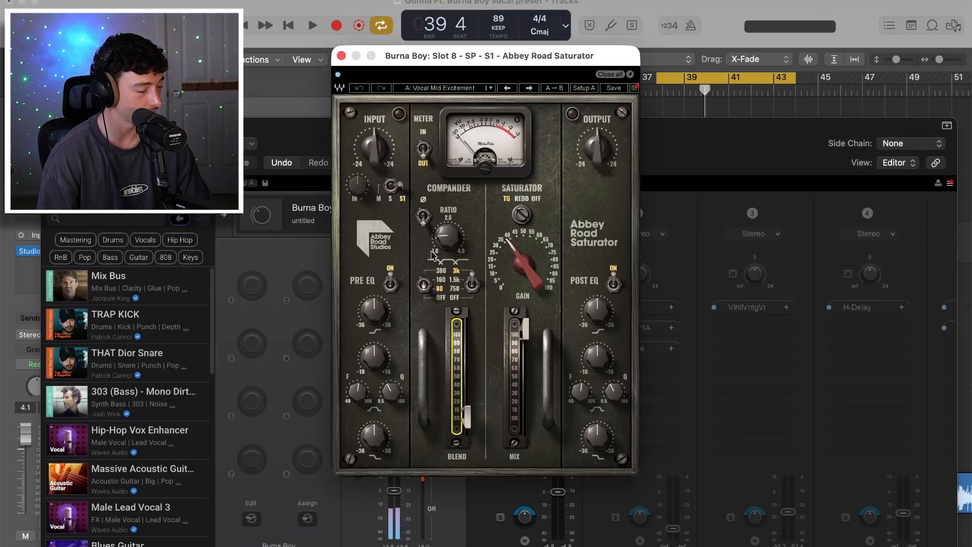
pyautogui.click(524, 266)
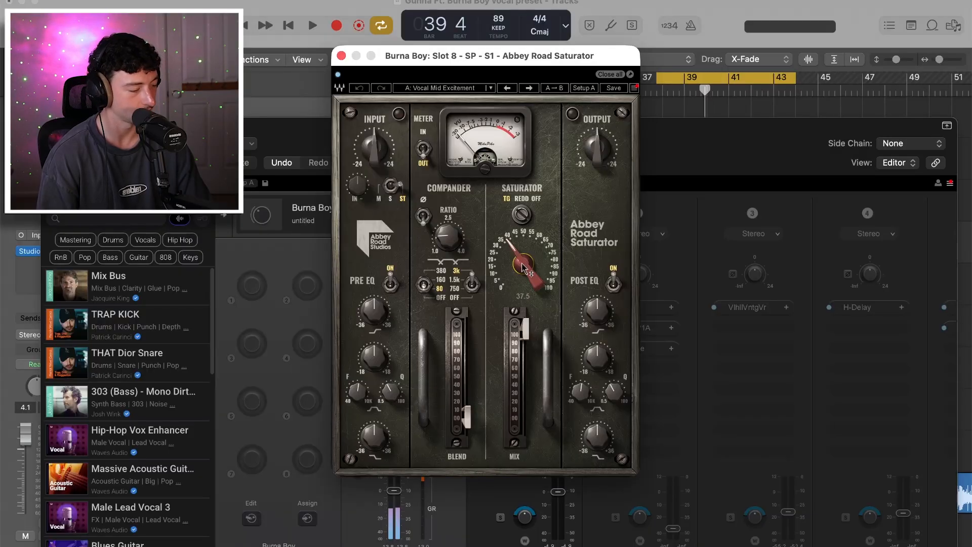
pyautogui.press('space')
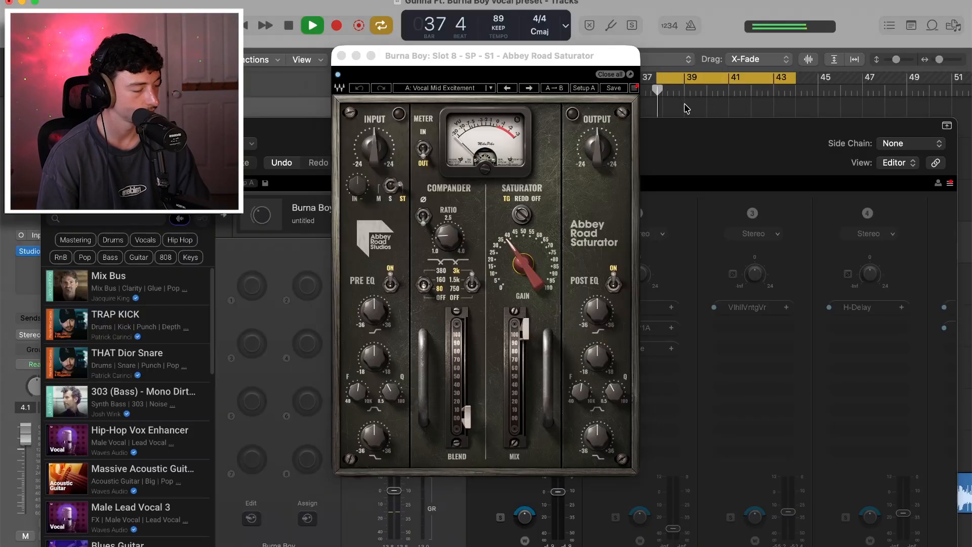
pyautogui.click(340, 55)
pyautogui.press('space')
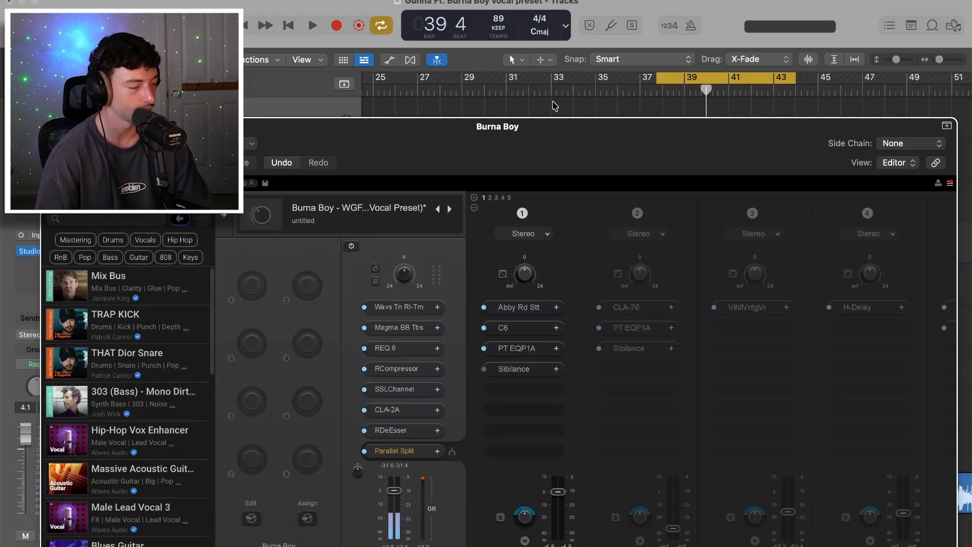
# Enable Sibilance on chain 1, inspect its threshold and range, and play the vocal through it.
pyautogui.click(555, 107)
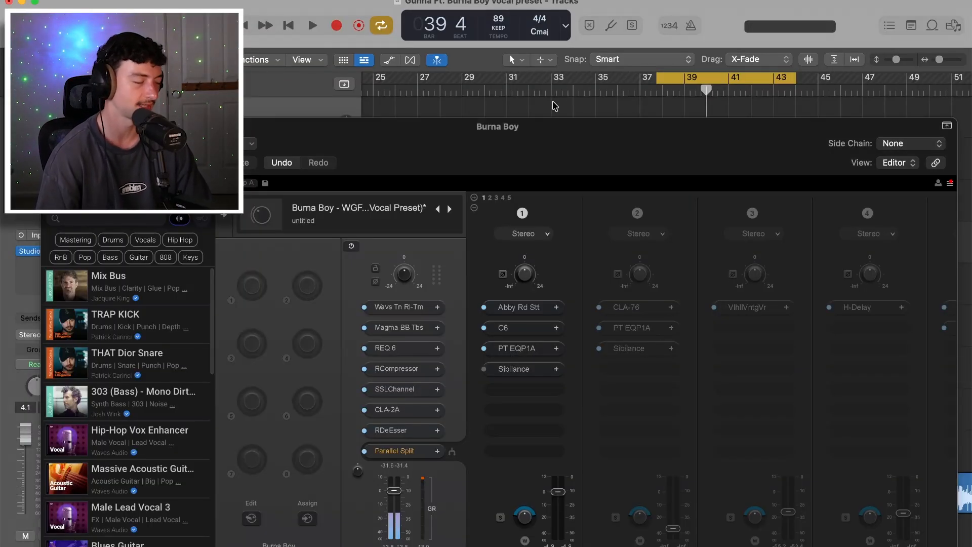
pyautogui.press('space')
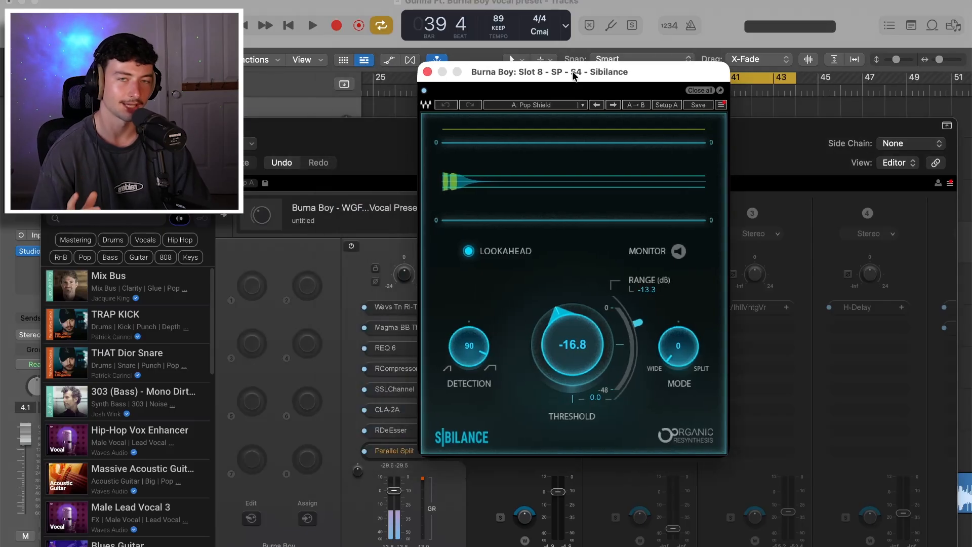
pyautogui.moveTo(574, 75); pyautogui.dragTo(559, 82)
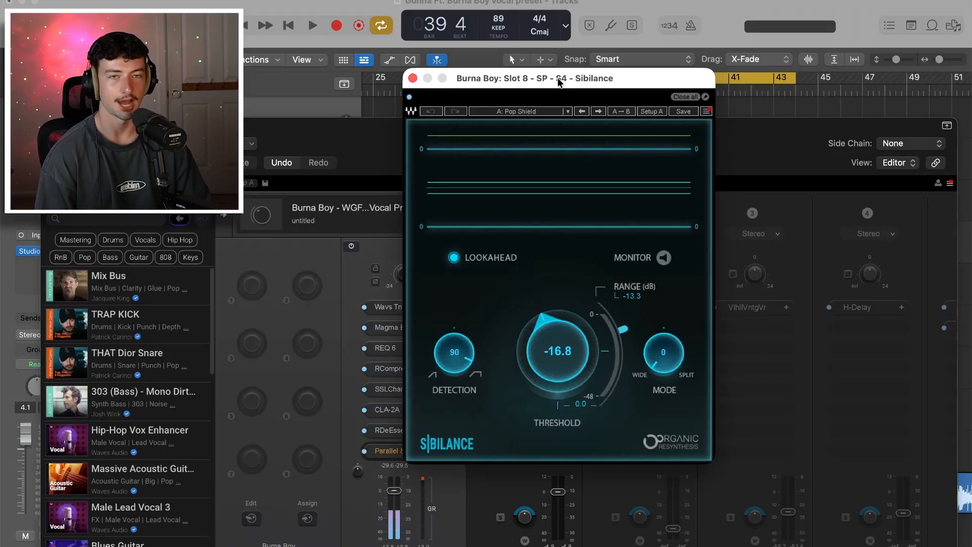
pyautogui.click(751, 110)
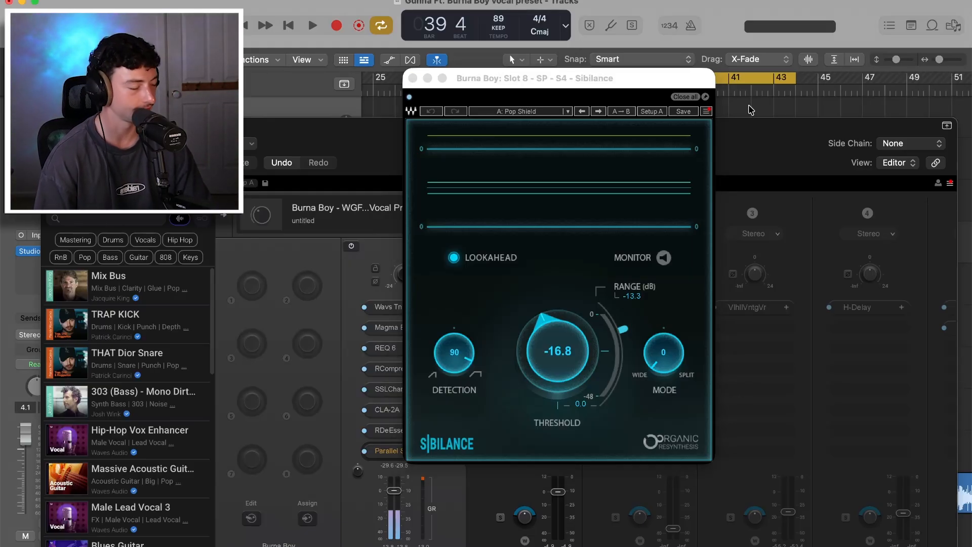
pyautogui.press('space')
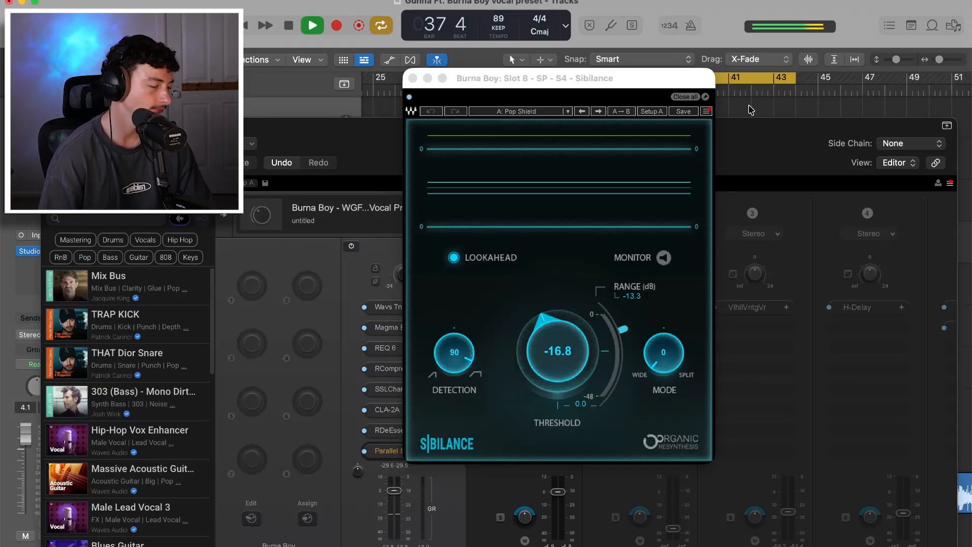
pyautogui.click(414, 80)
pyautogui.press('space')
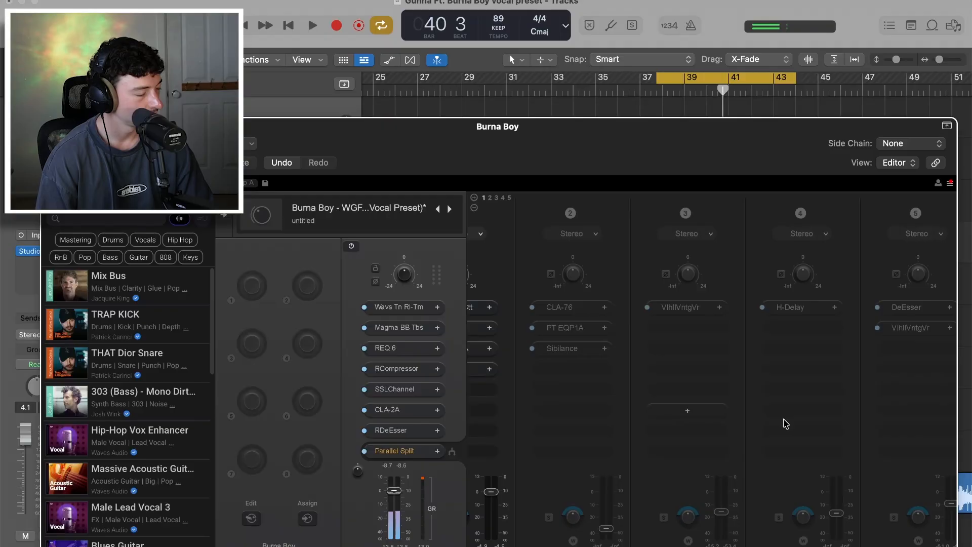
# Enable chain 2 and inspect the settings of its CLA-76, PuigTec EQP1A and Sibilance plugins.
pyautogui.hscroll(-2, 642, 231)
pyautogui.click(623, 214)
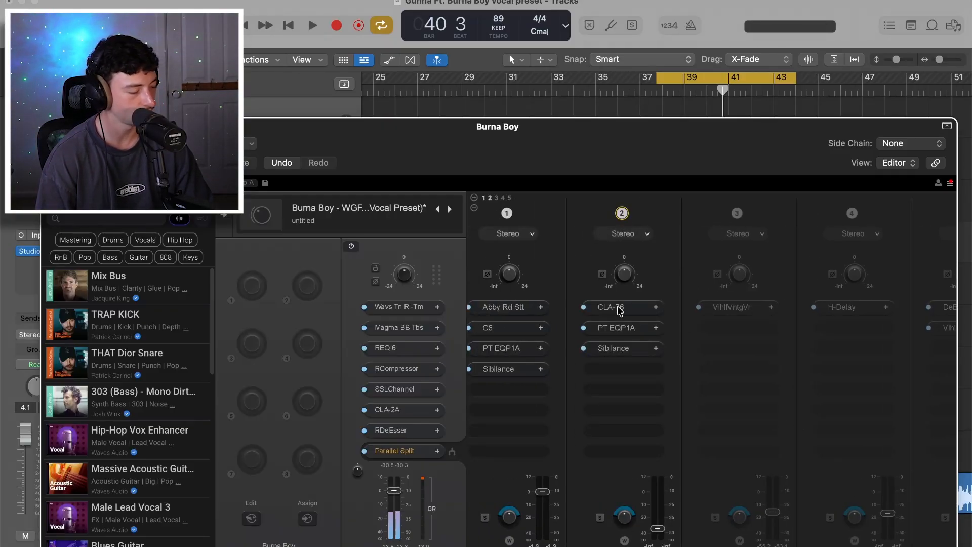
pyautogui.click(619, 308)
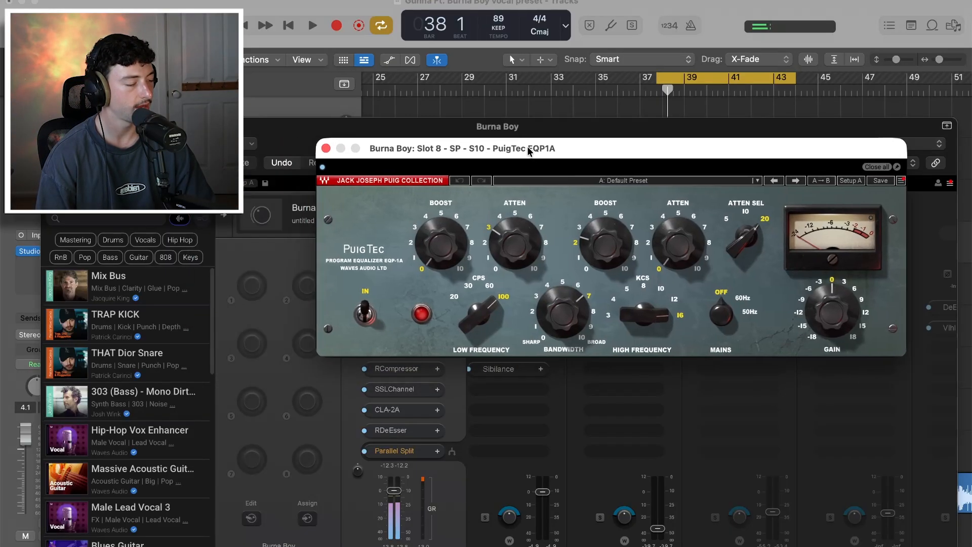
pyautogui.moveTo(518, 151); pyautogui.dragTo(405, 185)
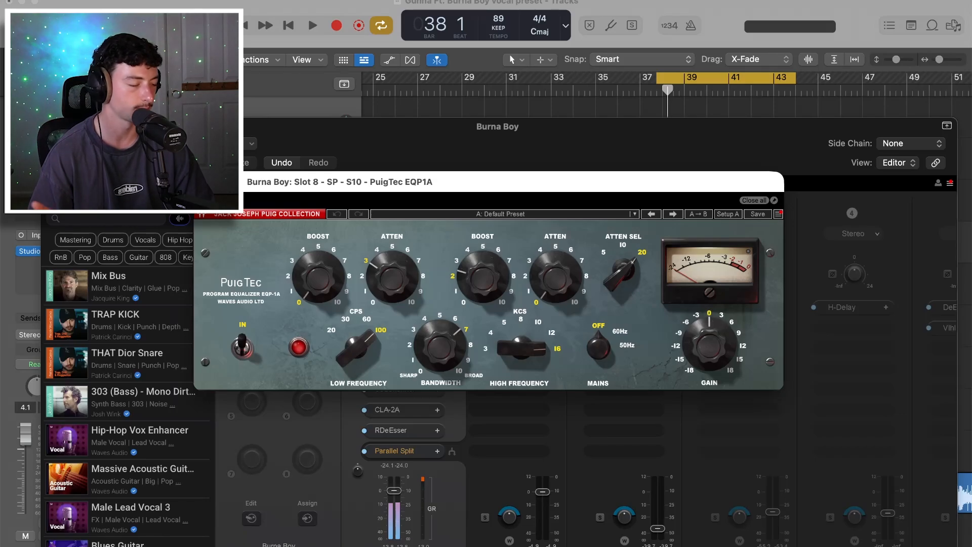
pyautogui.moveTo(402, 274)
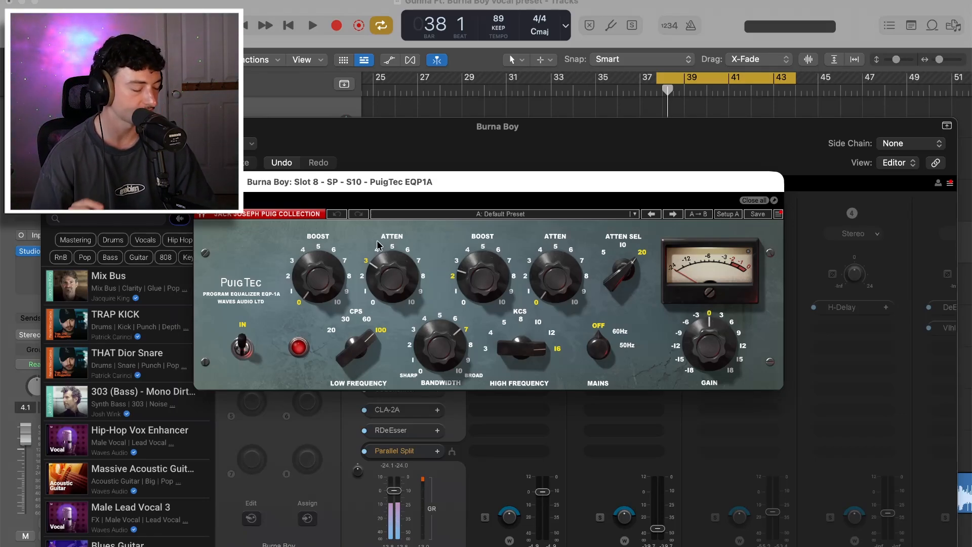
pyautogui.click(498, 152)
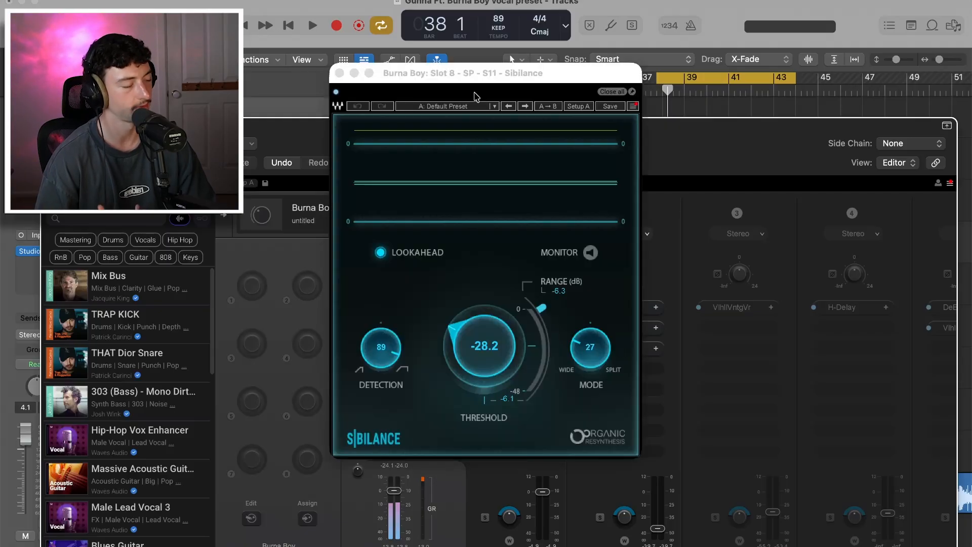
pyautogui.click(340, 74)
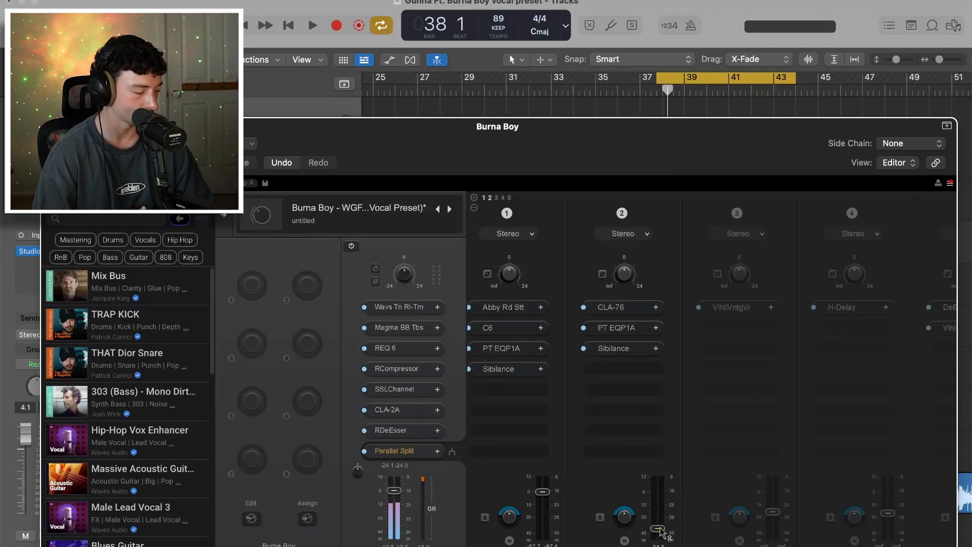
# Solo chain 2 during playback, raise its level slightly, and unsolo it to compare it with the other chains.
pyautogui.click(601, 518)
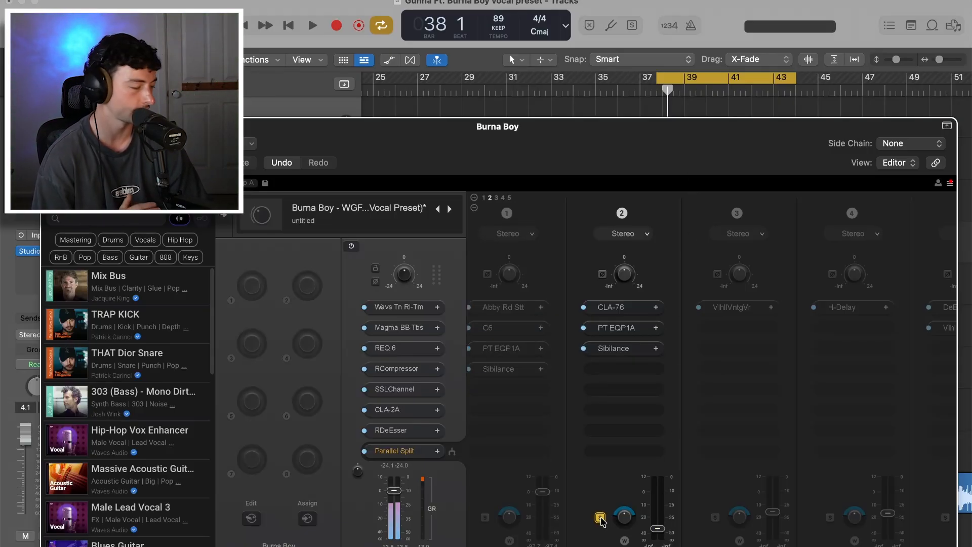
pyautogui.press('space')
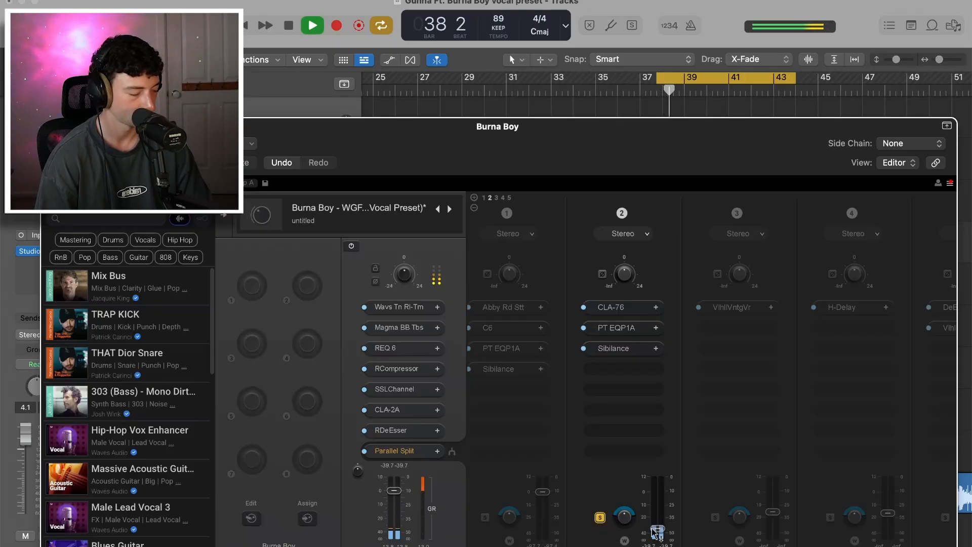
pyautogui.moveTo(660, 528)
pyautogui.mouseDown()
pyautogui.moveTo(658, 499)
pyautogui.moveTo(664, 531)
pyautogui.mouseUp()
pyautogui.click(600, 517)
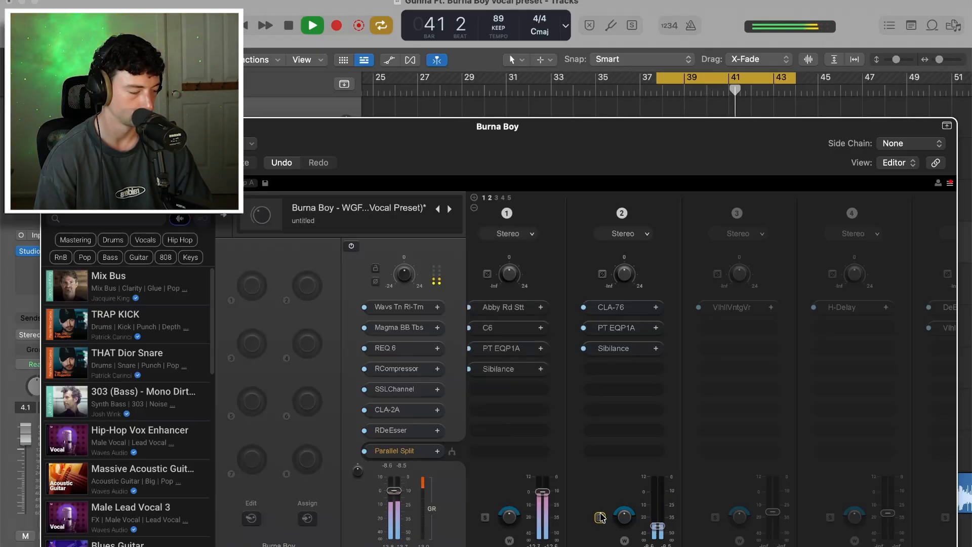
pyautogui.press('space')
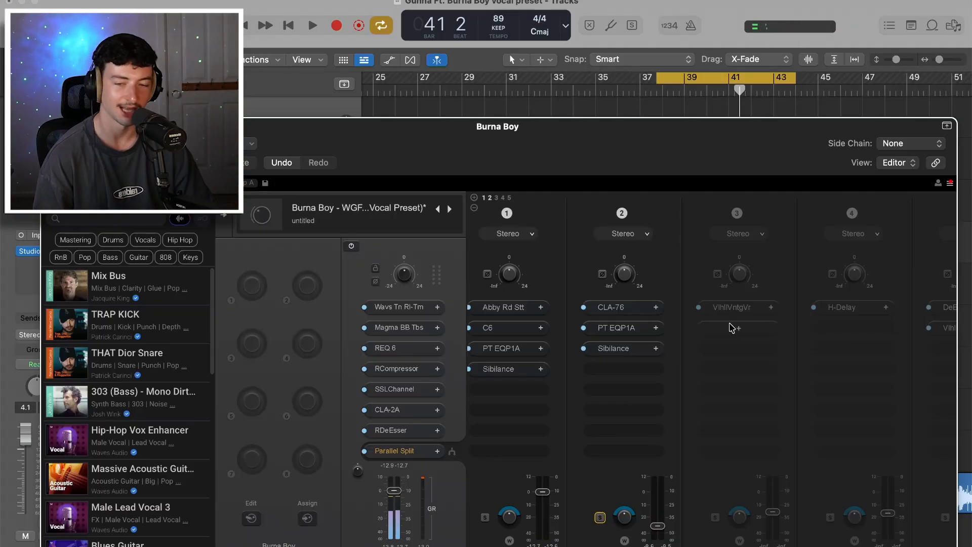
# Enable chain 3 and inspect its ValhallaVintageVerb decay, predelay, damping and EQ settings.
pyautogui.hscroll(3, 732, 328)
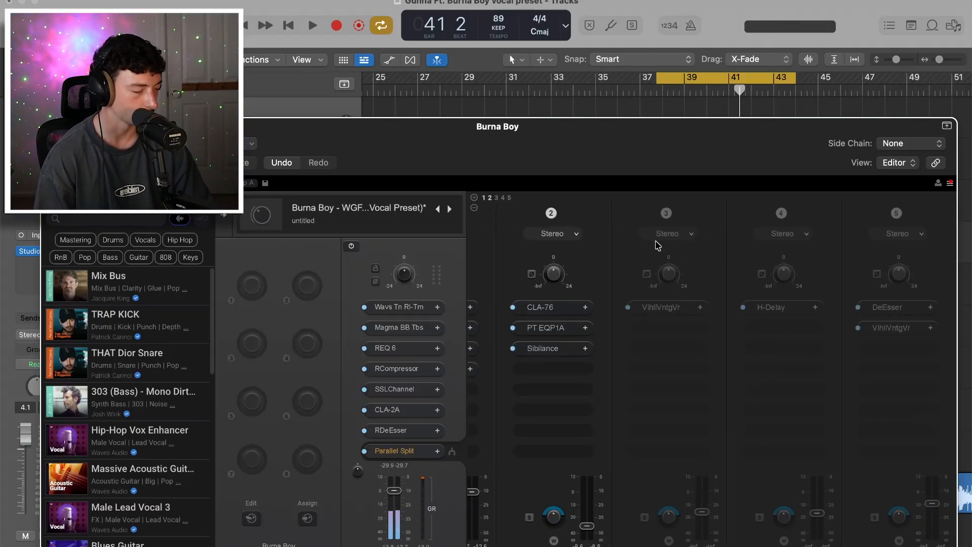
pyautogui.click(674, 311)
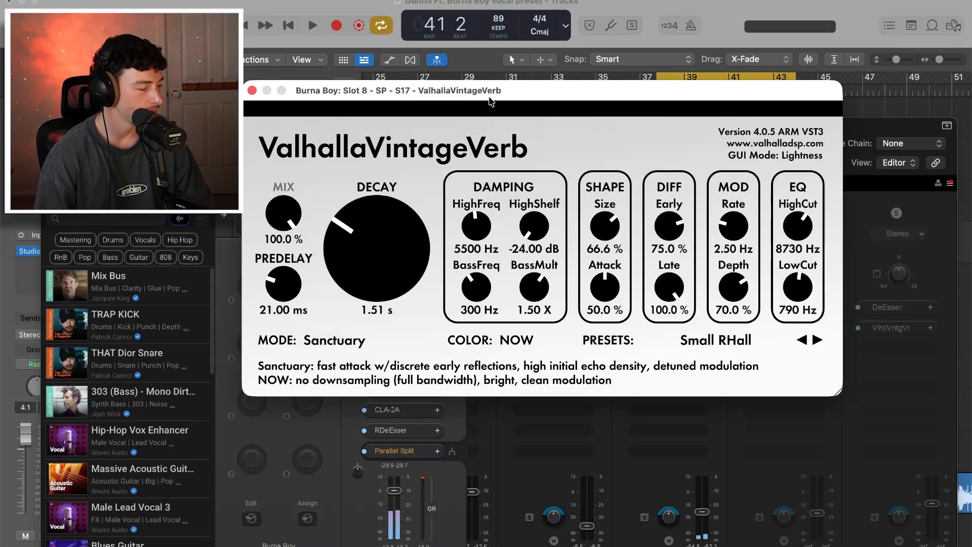
pyautogui.moveTo(499, 99); pyautogui.dragTo(480, 106)
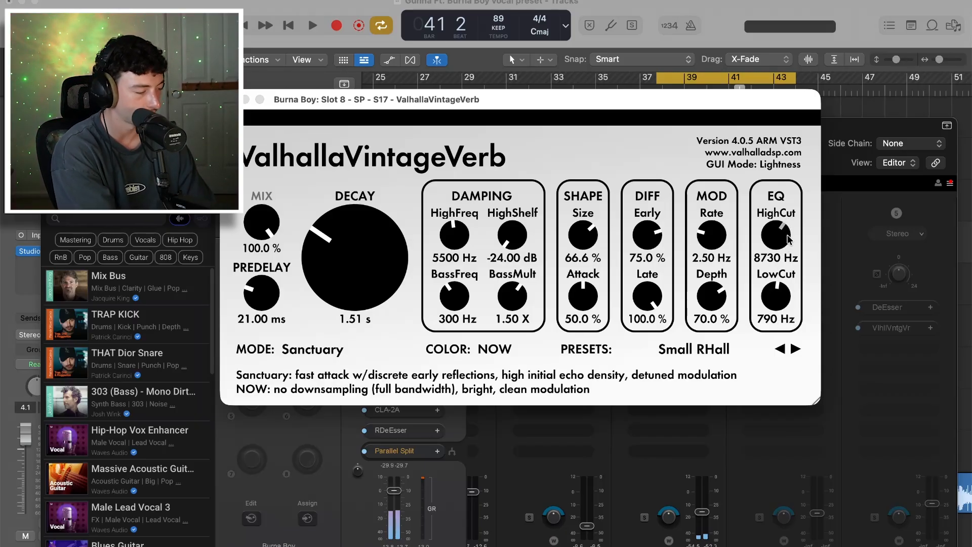
pyautogui.click(231, 99)
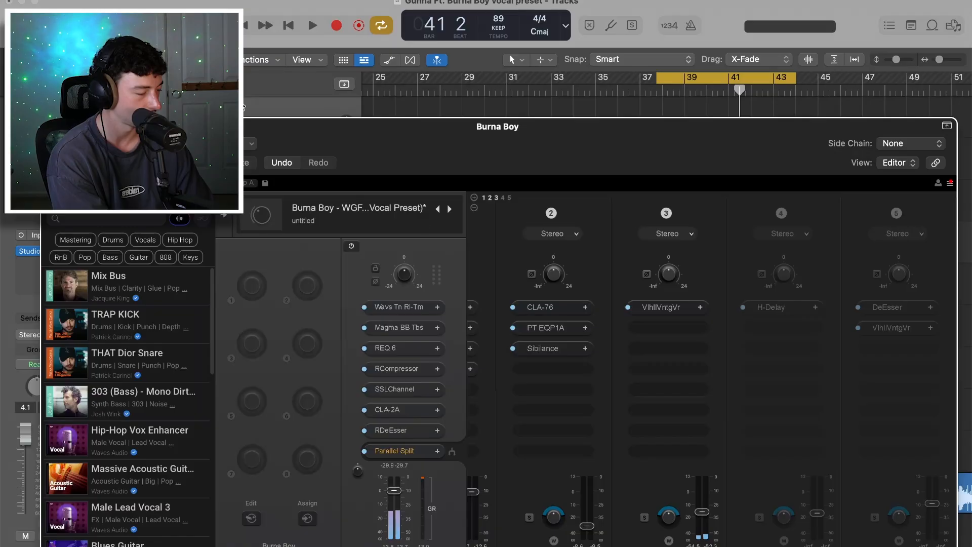
# Audition the chain 3 reverb in solo, and unsolo it to hear it blended with the other chains.
pyautogui.click(644, 517)
pyautogui.press('space')
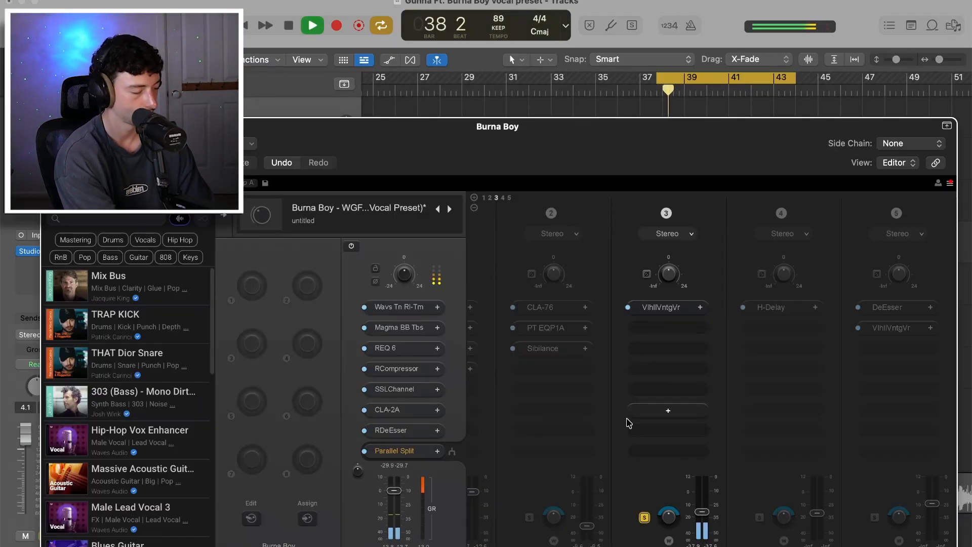
pyautogui.click(644, 517)
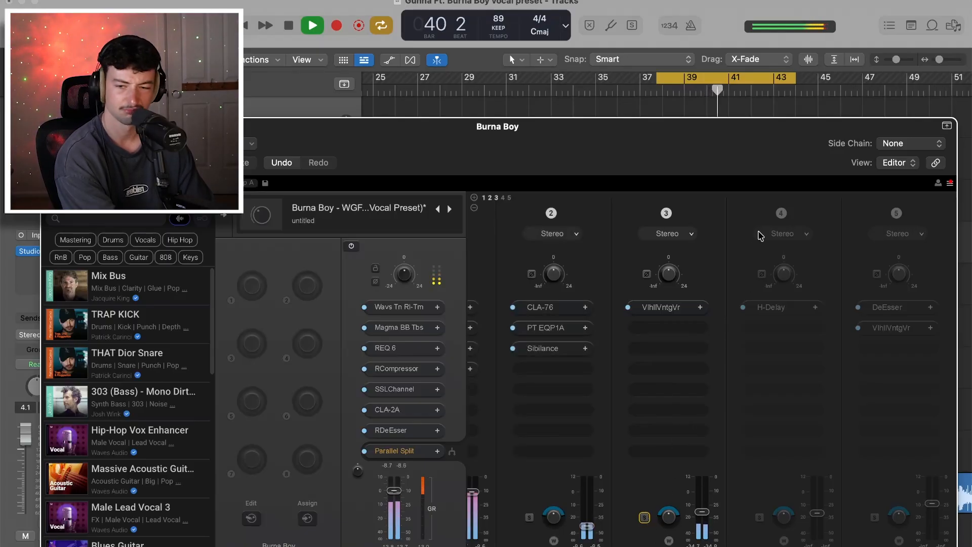
pyautogui.press('space')
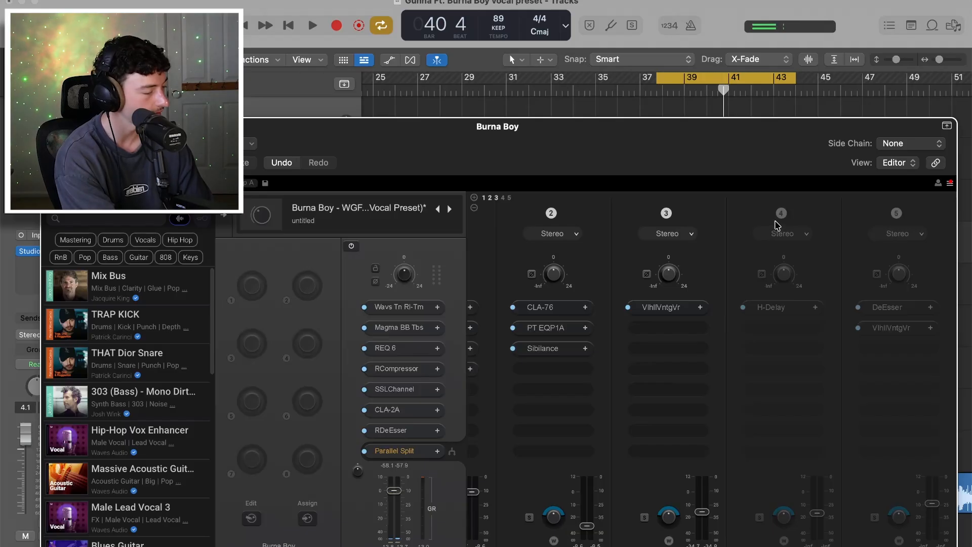
# Enable chain 4 and inspect its H-Delay, including the delay time, LoFi, high-pass and low-pass filter settings.
pyautogui.click(771, 307)
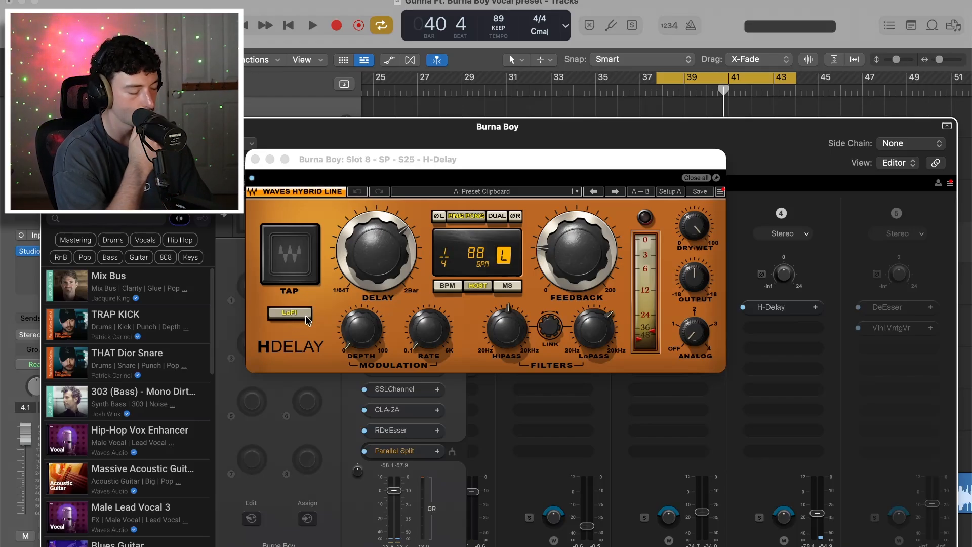
pyautogui.click(508, 331)
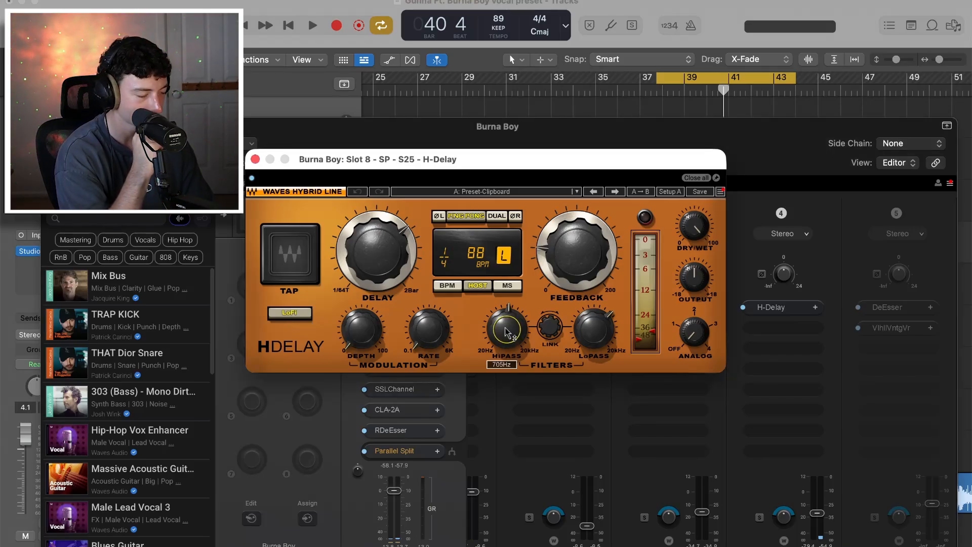
pyautogui.moveTo(605, 329)
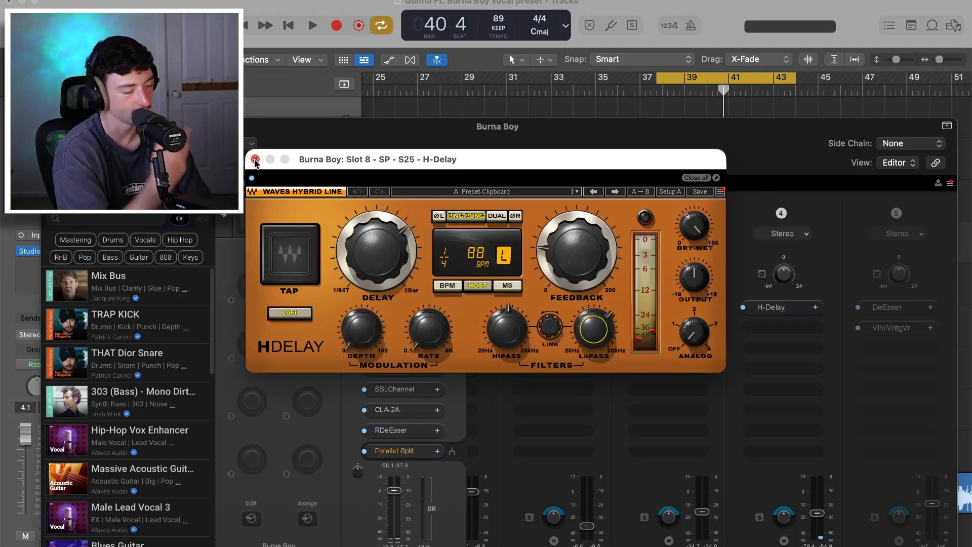
pyautogui.click(255, 159)
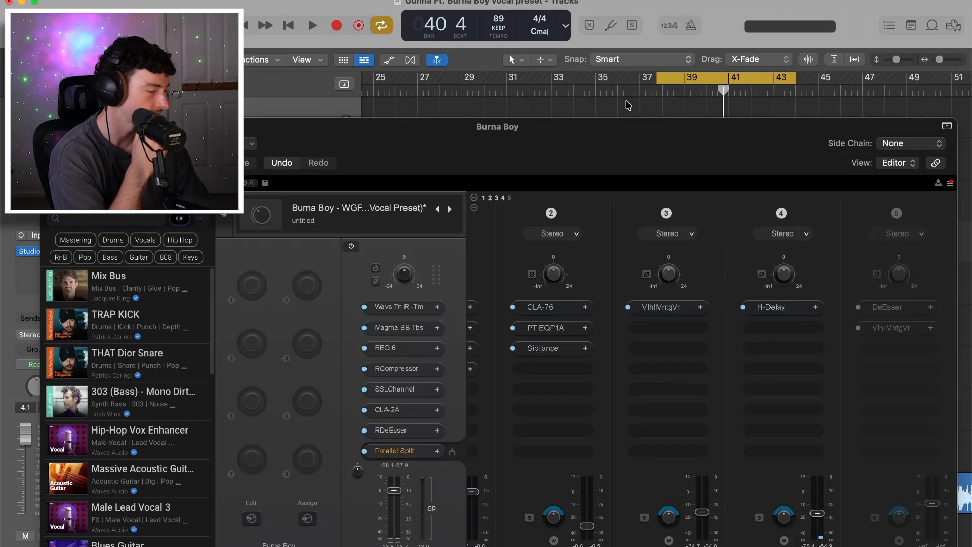
# Audition the chain 4 delay in solo, and unsolo it to hear it with the other chains.
pyautogui.doubleClick(628, 104)
pyautogui.click(760, 518)
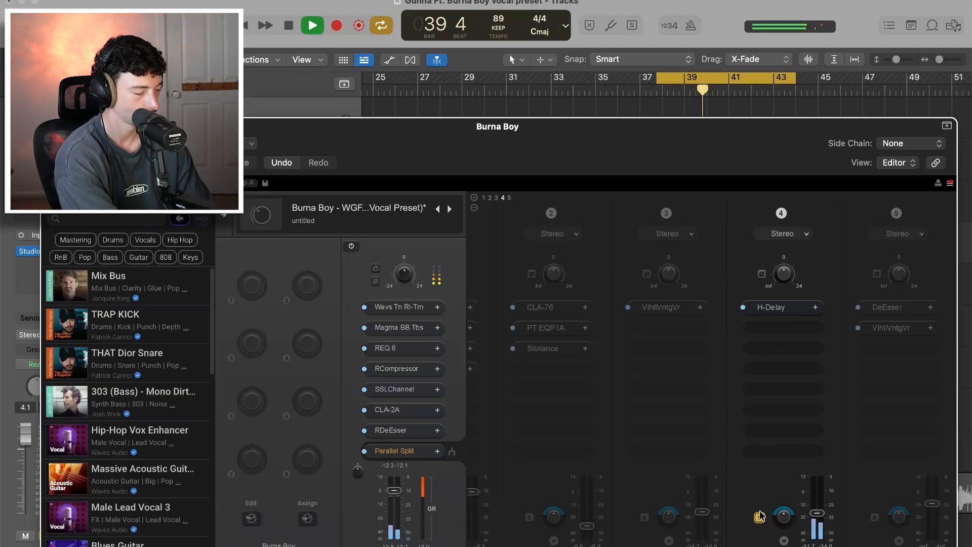
pyautogui.click(759, 518)
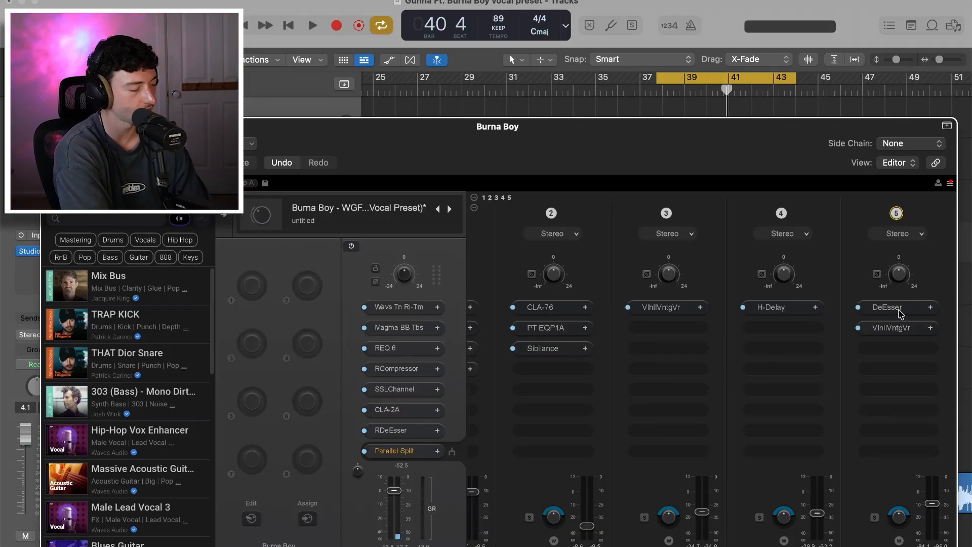
# Inspect the DeEsser and ValhallaVintageVerb settings on chain 5.
pyautogui.click(888, 311)
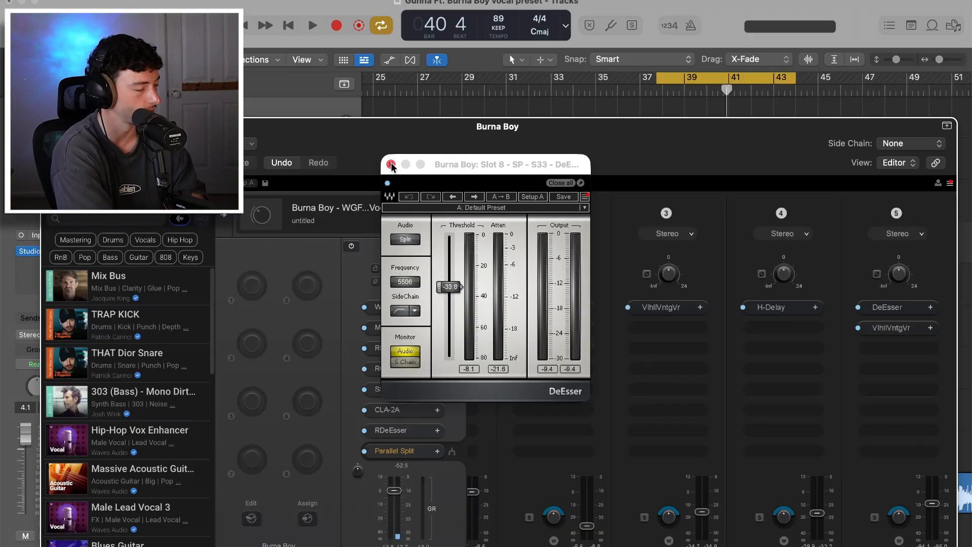
pyautogui.click(392, 166)
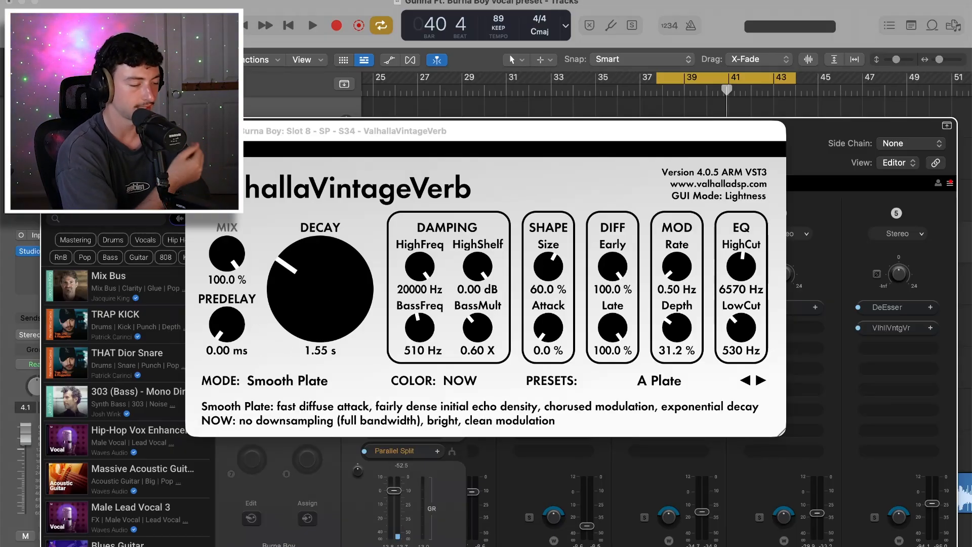
pyautogui.click(839, 382)
# Audition the chain 5 plate reverb in solo, and unsolo it to hear all five chains together.
pyautogui.click(875, 517)
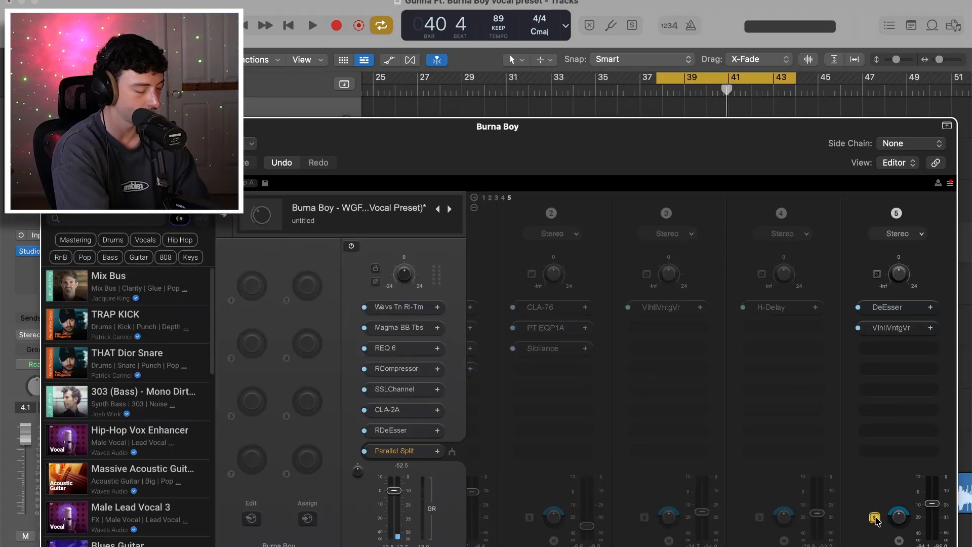
pyautogui.press('space')
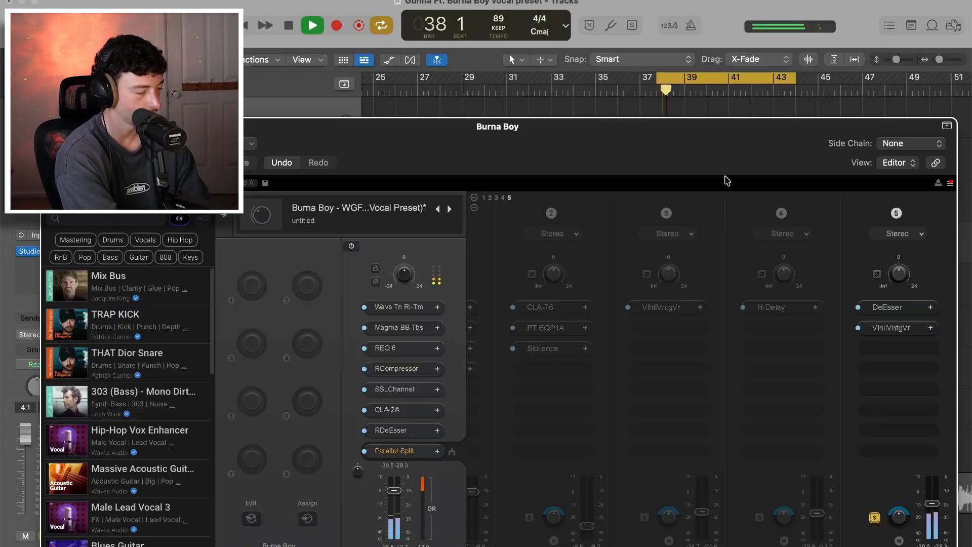
pyautogui.click(876, 517)
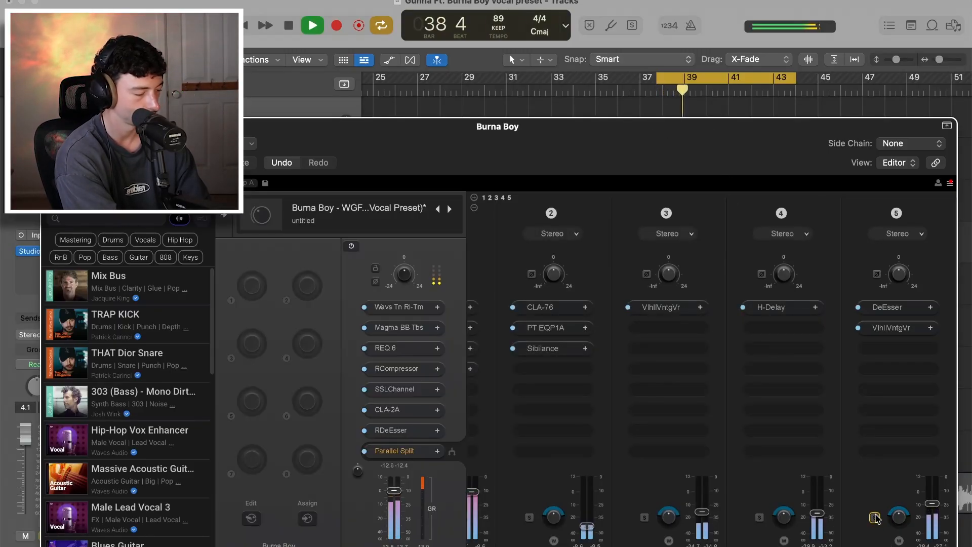
pyautogui.press('space')
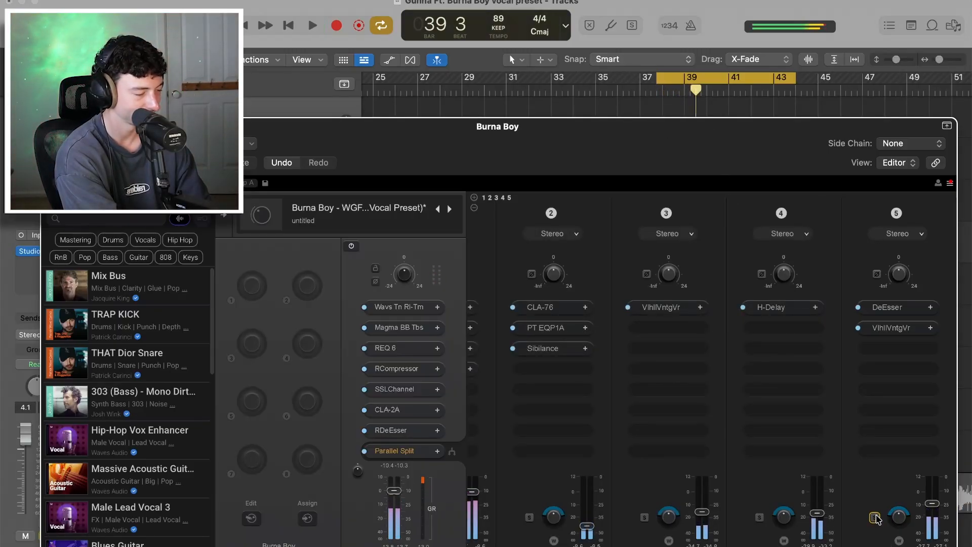